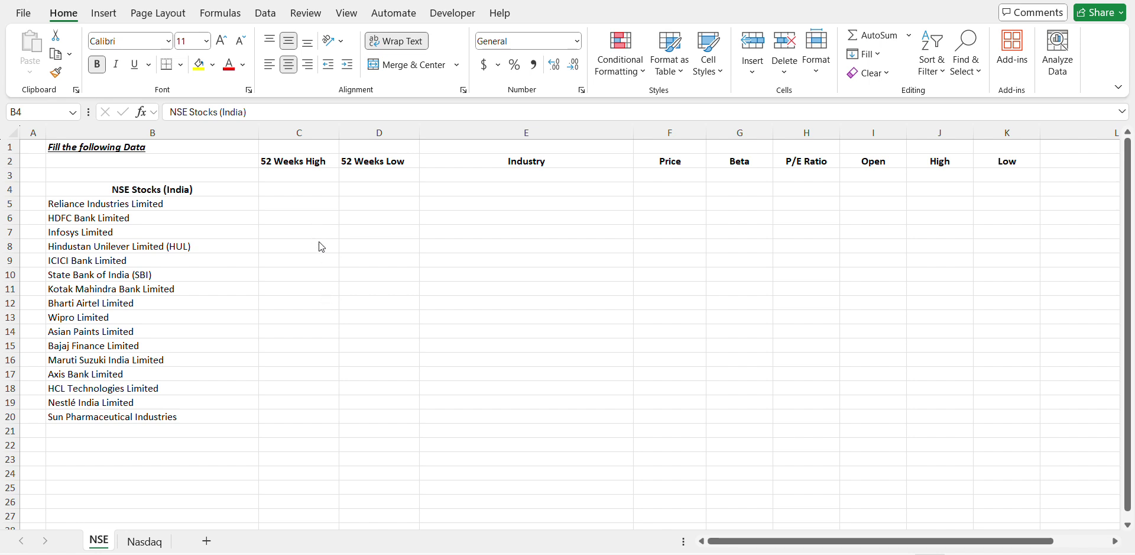
- Review the NSE company names in column B and the data headings across row 2, from 52 Weeks High to Low
click(203, 188)
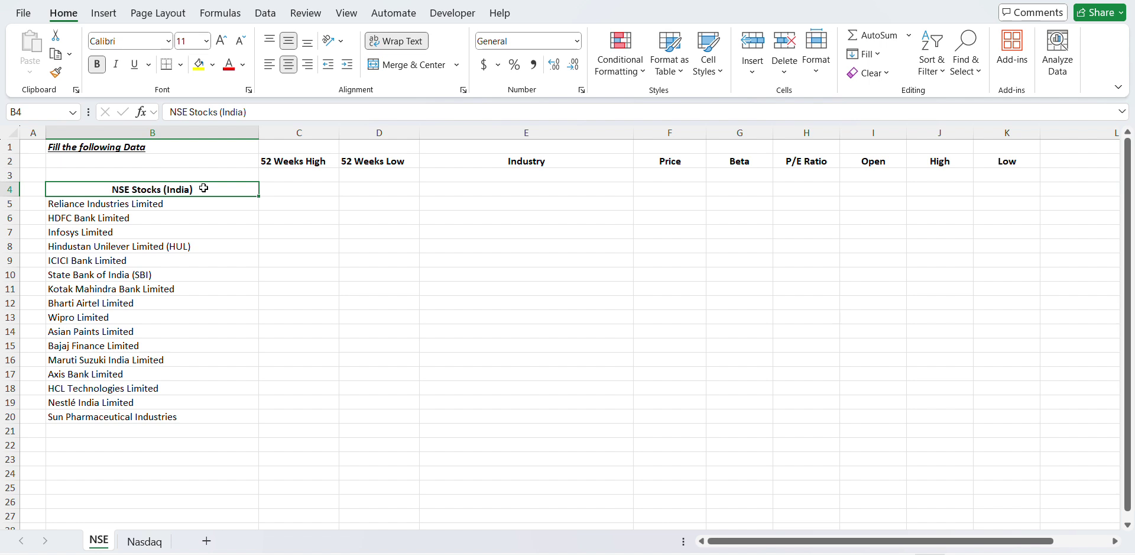
drag(204, 189, 219, 418)
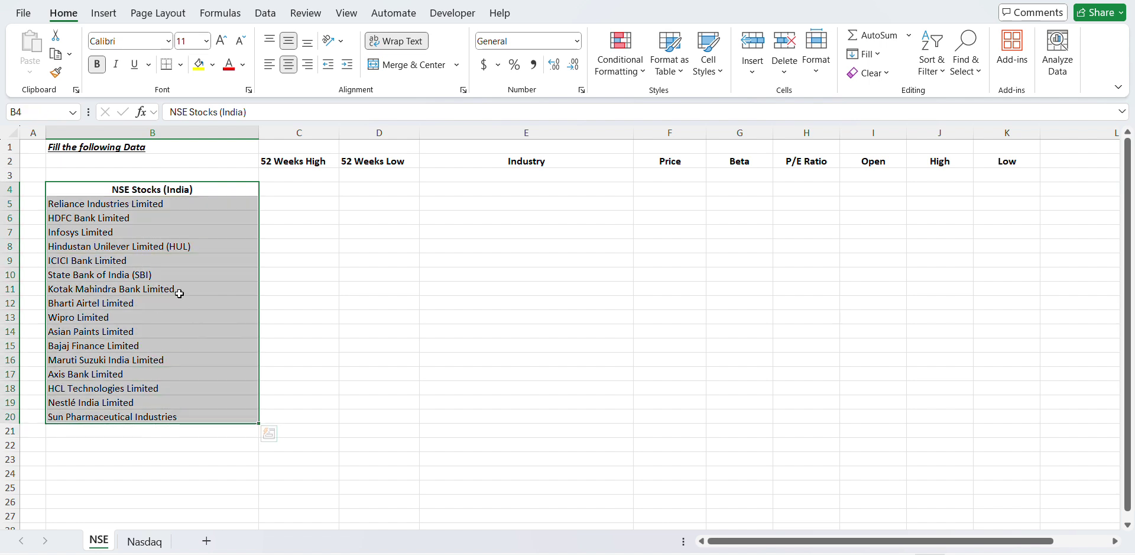
click(189, 204)
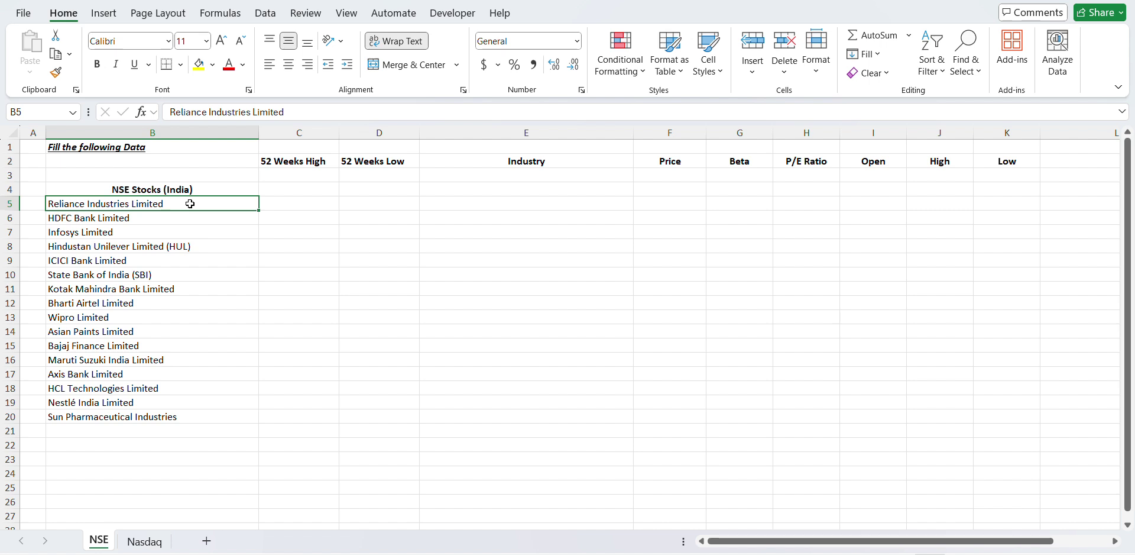
key(Up)
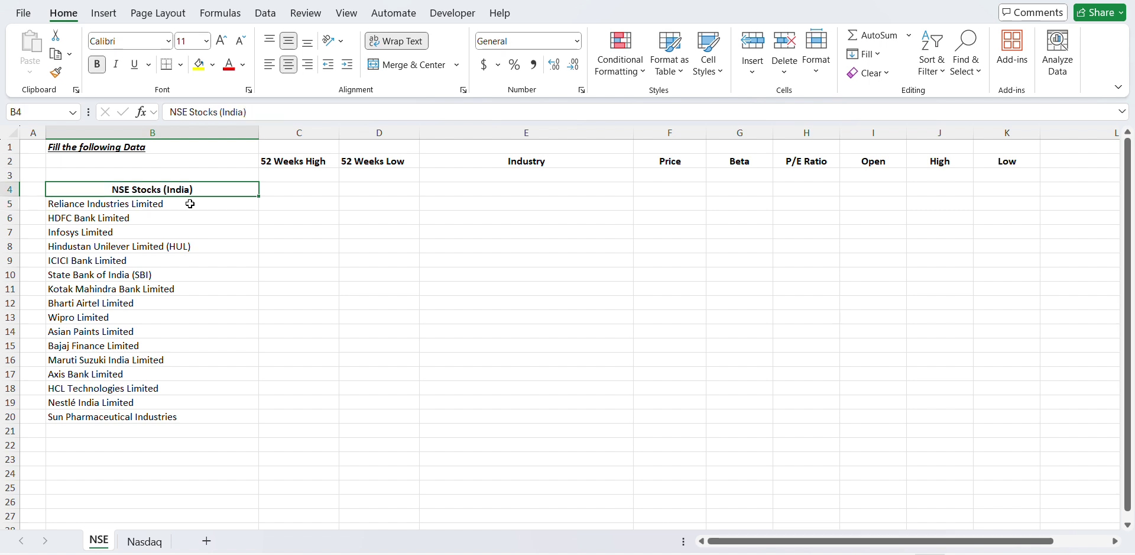
key(ctrl+shift+Down)
key(Right)
key(Up)
key(Up)
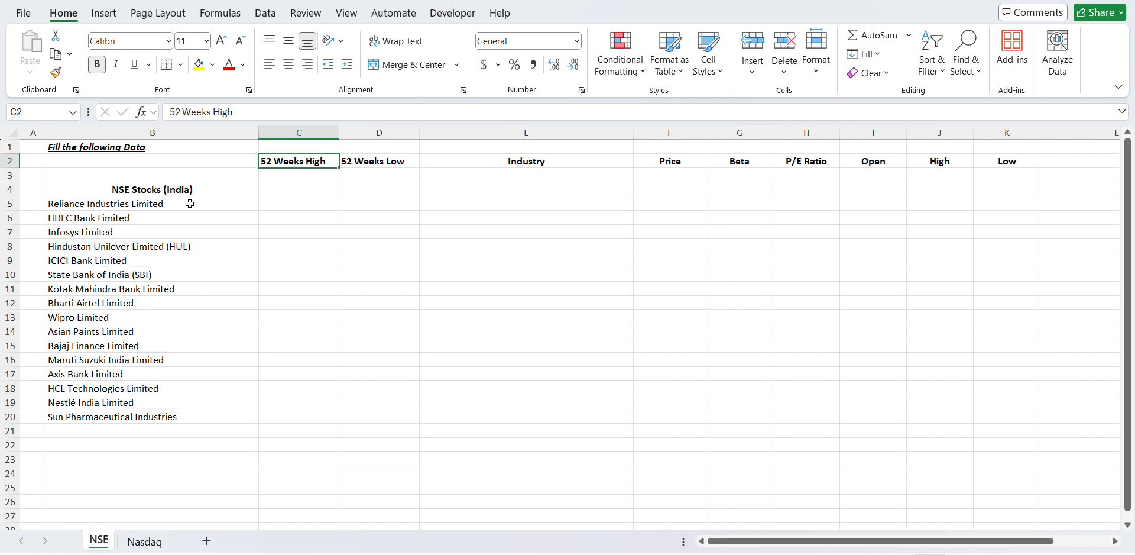
key(Right)
key(Right)
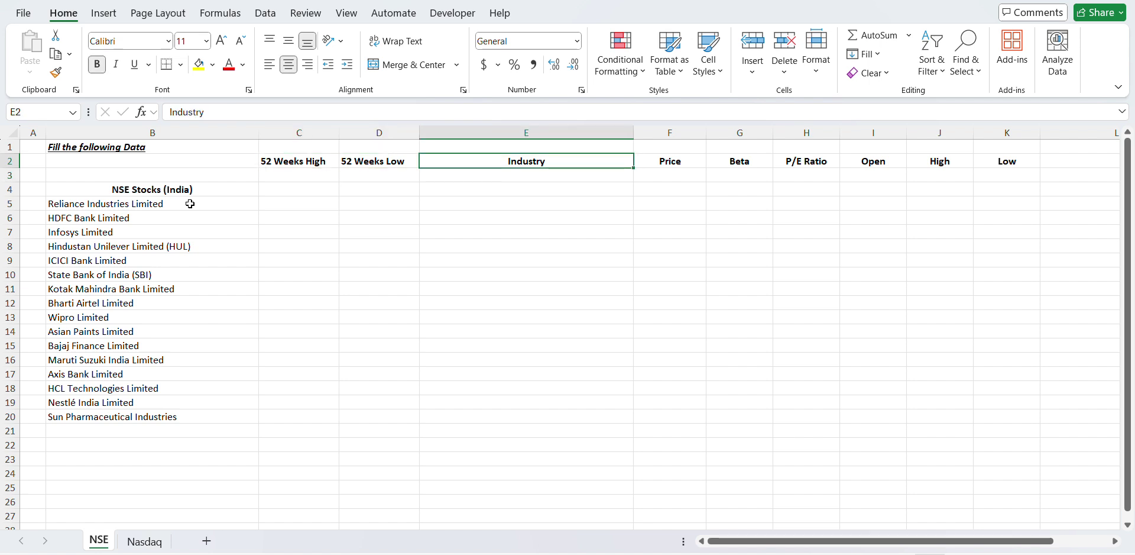
key(Right)
key(Right)
key(Right)
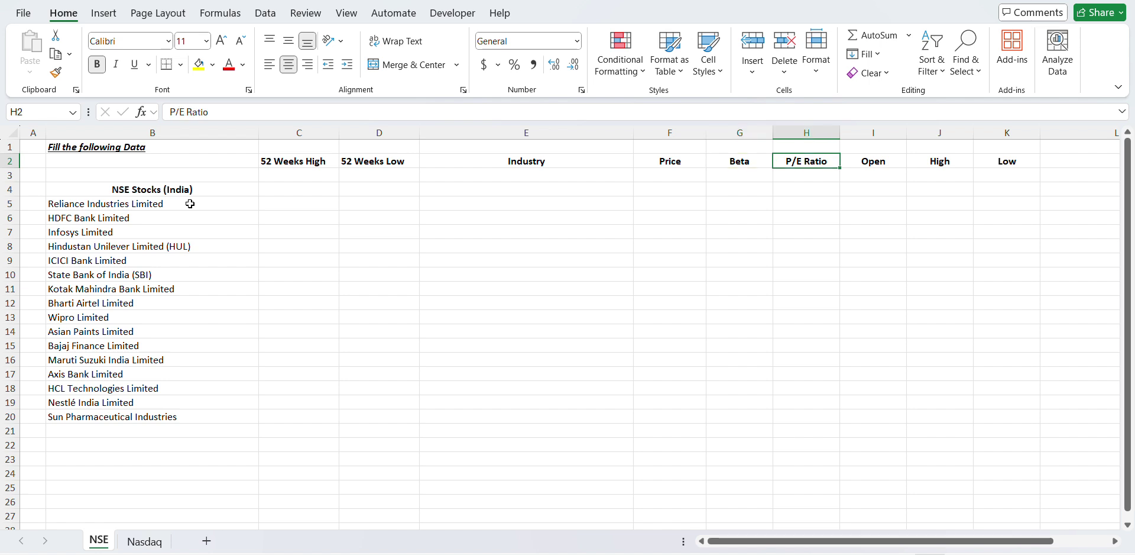
key(Right)
key(Right)
key(Right)
key(Left)
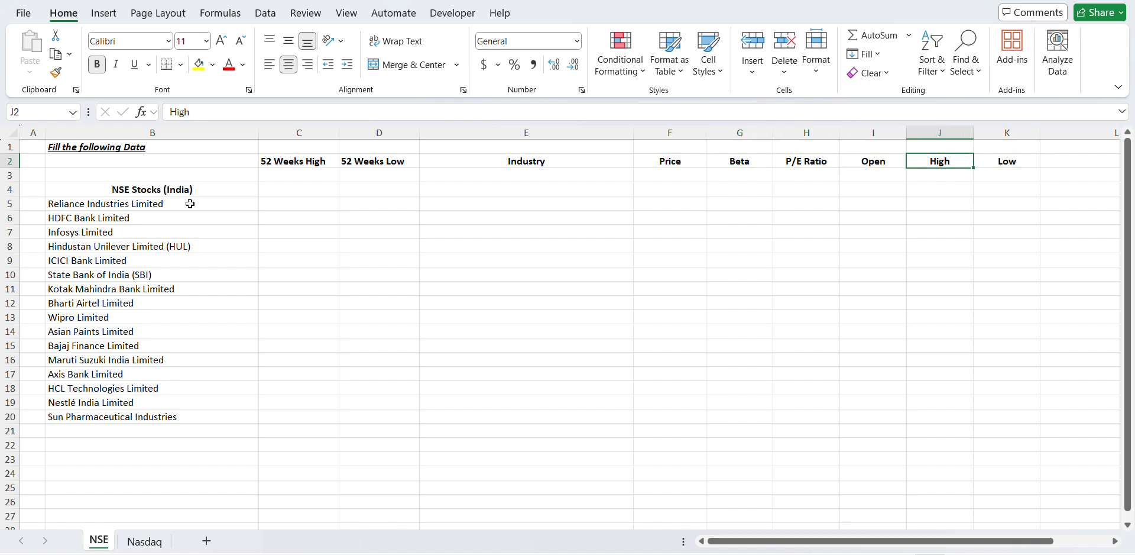
key(Left)
key(Left)
key(Left)
key(Left)
key(Left)
key(Left)
key(Left)
key(Left)
key(Left)
key(Right)
key(Right)
key(Down)
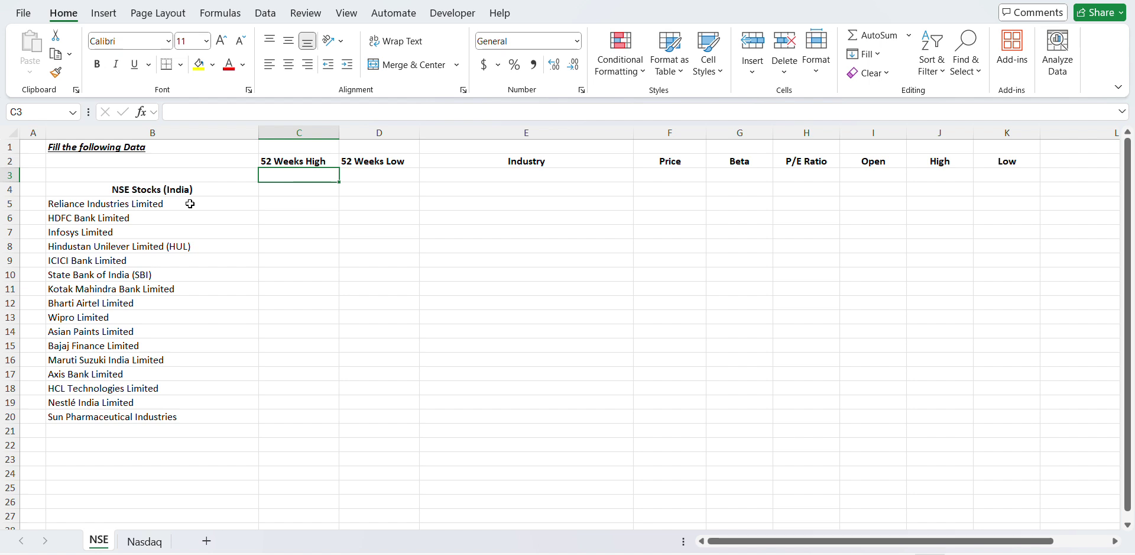
key(Left)
key(Down)
key(Down)
key(ctrl+shift+Down)
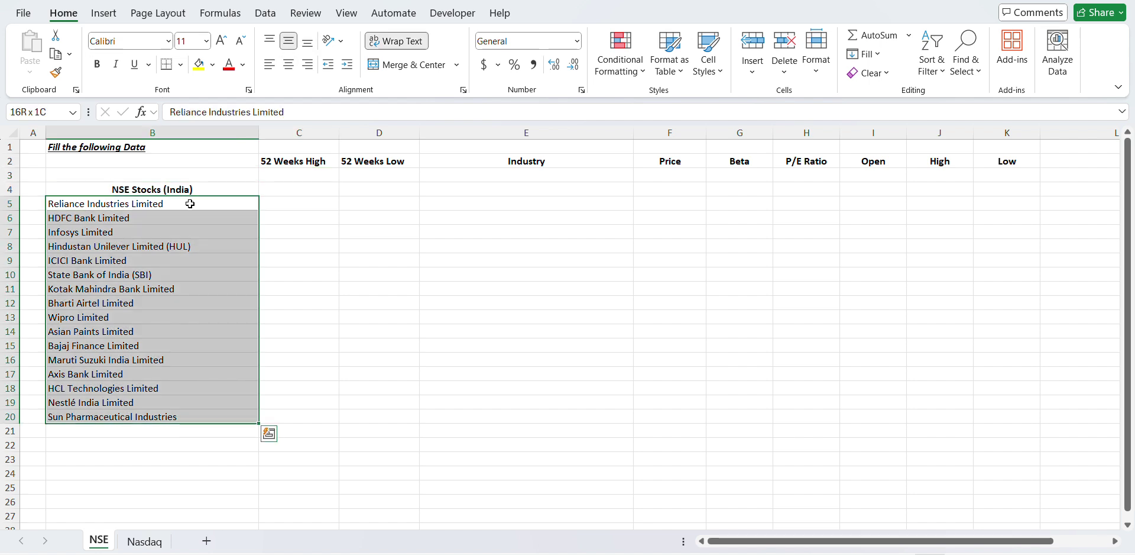
key(Up)
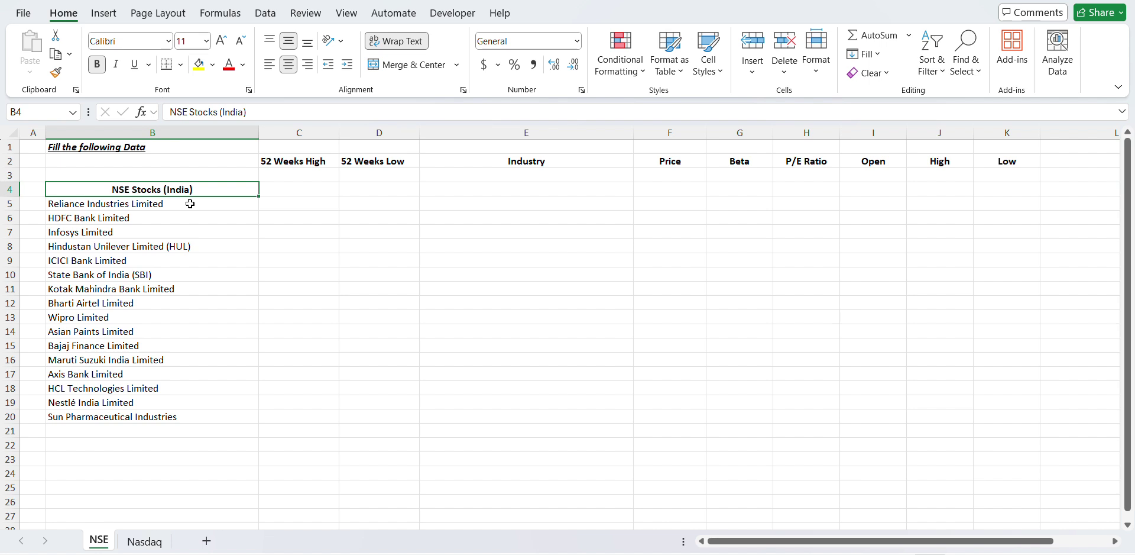
key(Right)
key(Up)
key(Up)
key(Right)
key(Right)
key(Right)
key(Right)
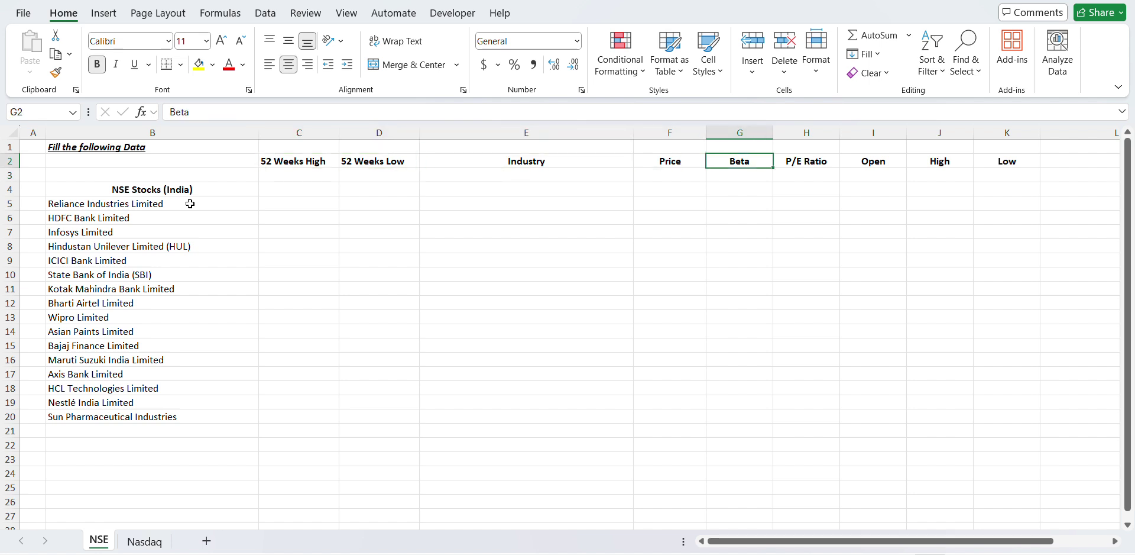
key(Right)
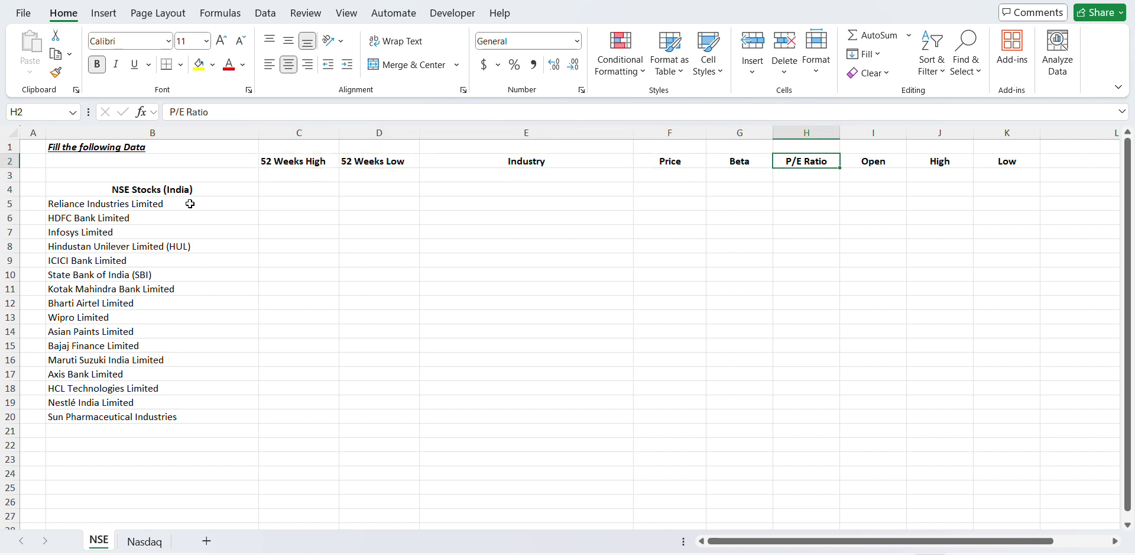
key(Down)
key(Down)
key(Down)
key(Up)
key(Up)
key(Up)
key(Left)
key(Left)
key(Left)
key(Left)
key(Left)
key(Left)
key(Left)
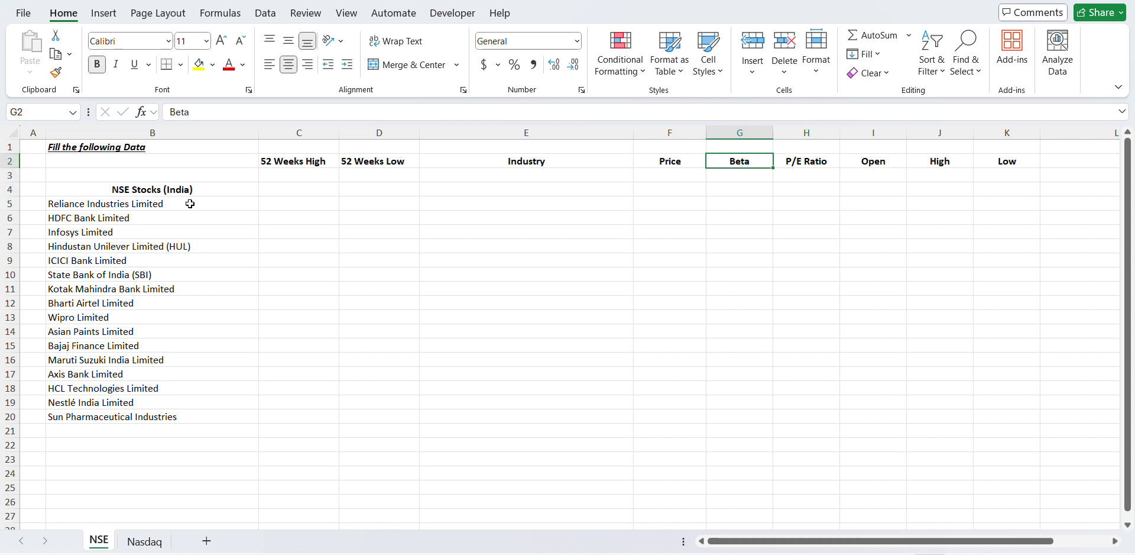
key(Right)
key(Right)
key(Right)
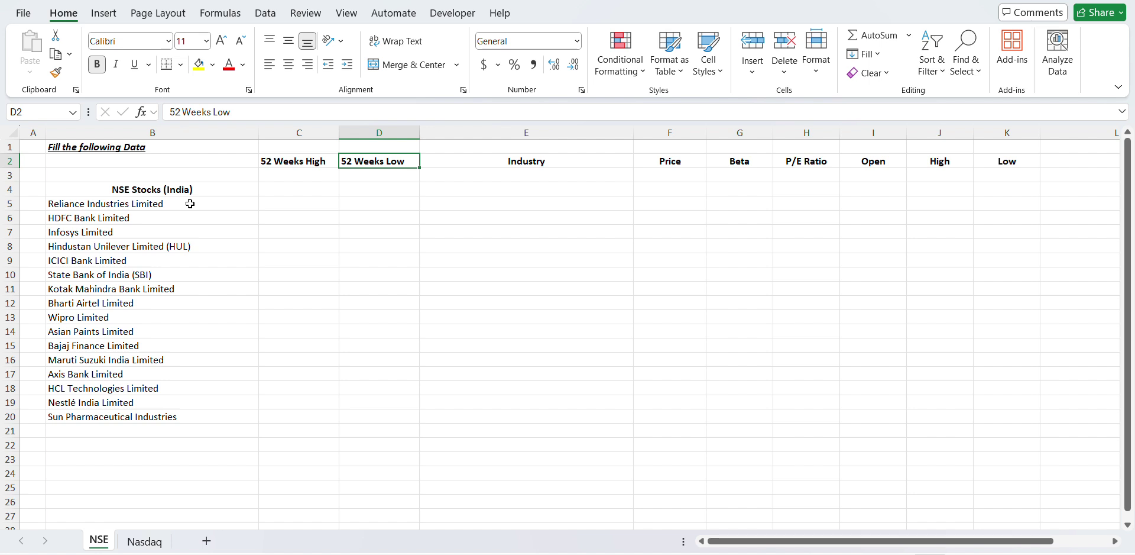
- Convert the NSE company list in B4:B20 into a table that has headers
key(Down)
key(Down)
key(Left)
key(Left)
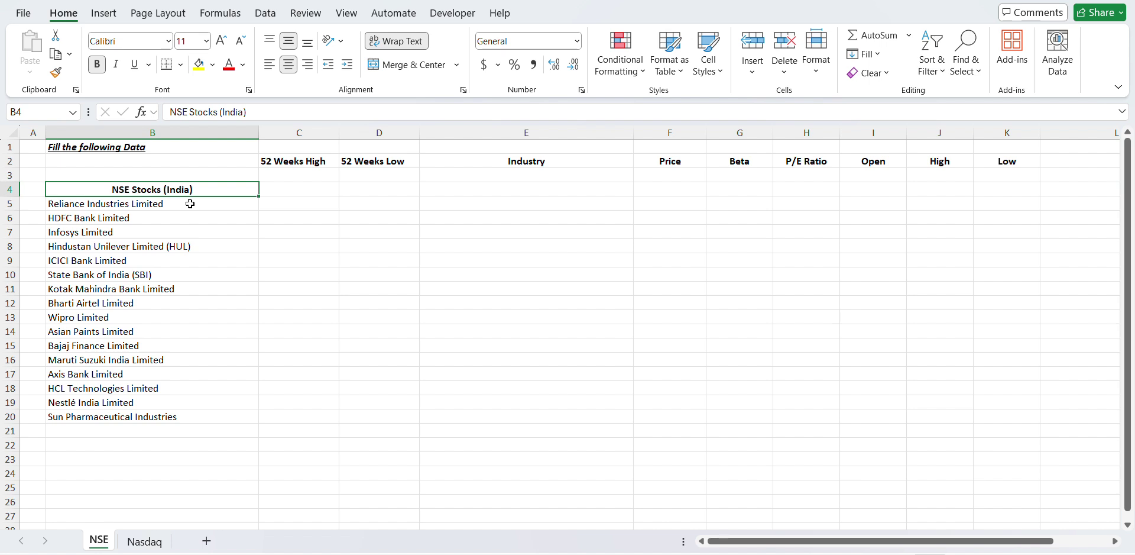
key(ctrl+shift+Down)
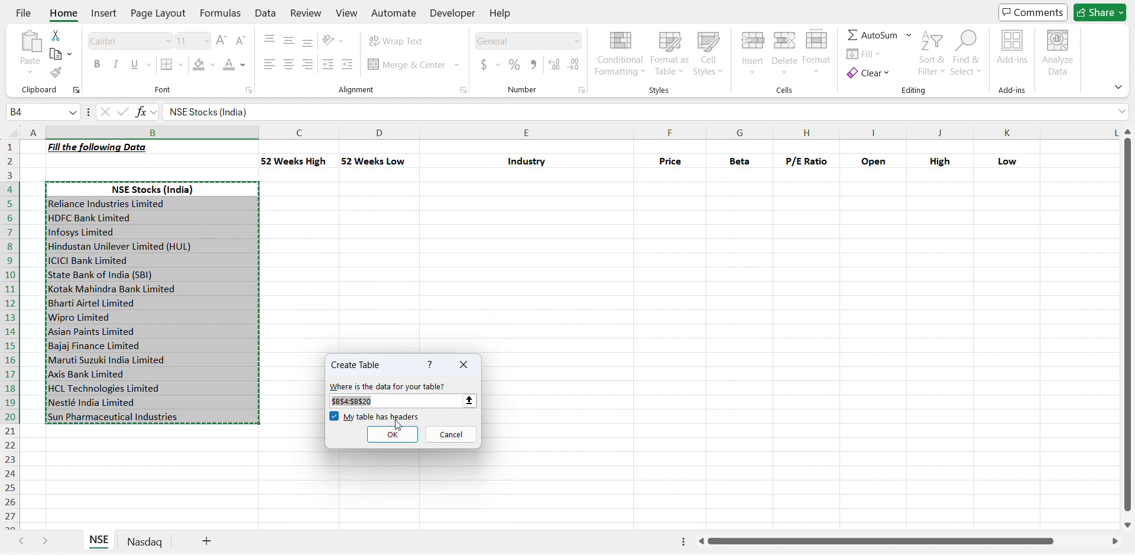
click(338, 418)
click(336, 417)
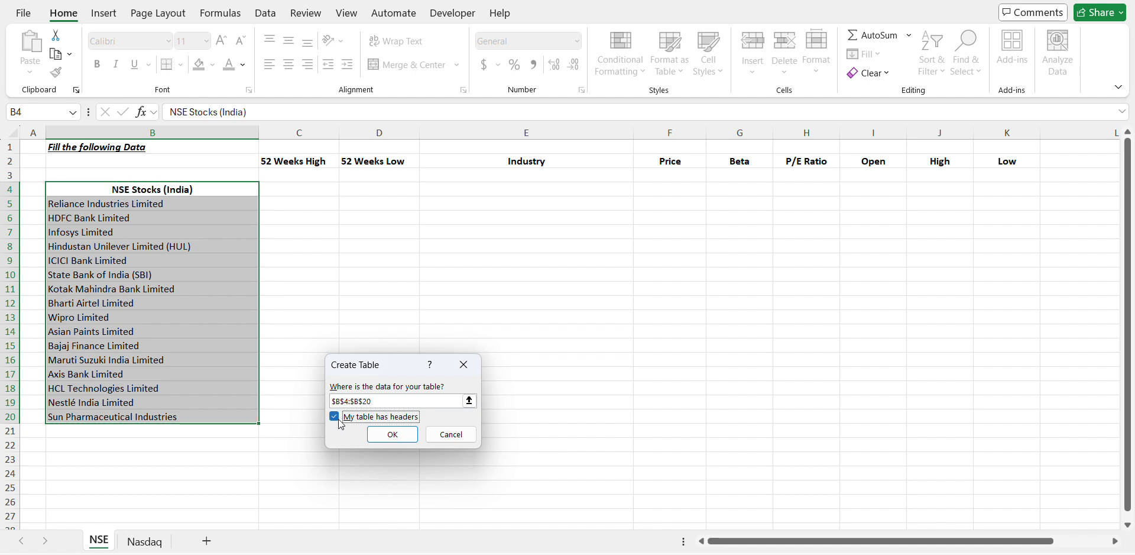
click(392, 435)
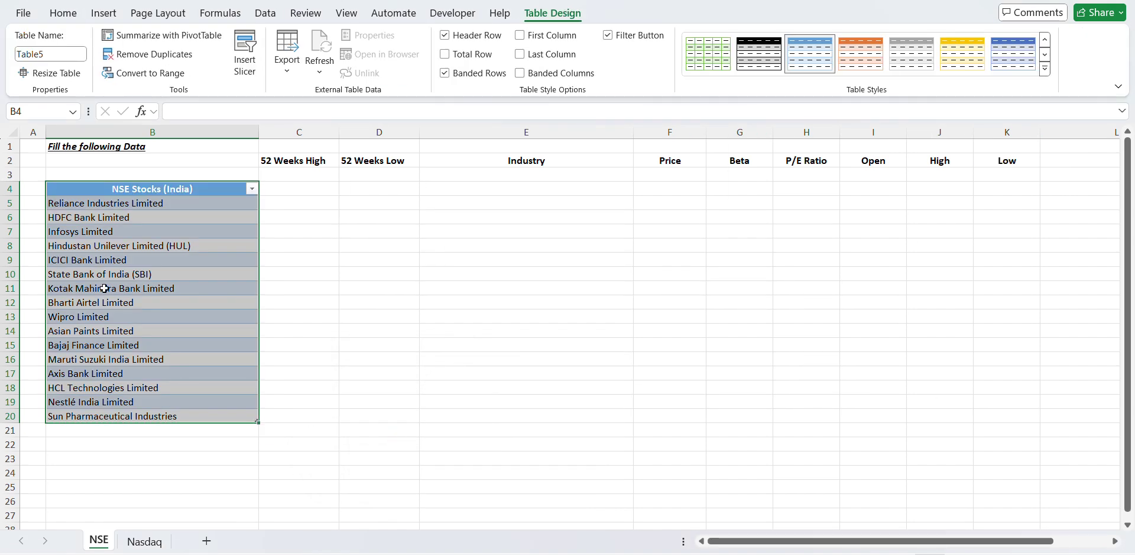
click(196, 290)
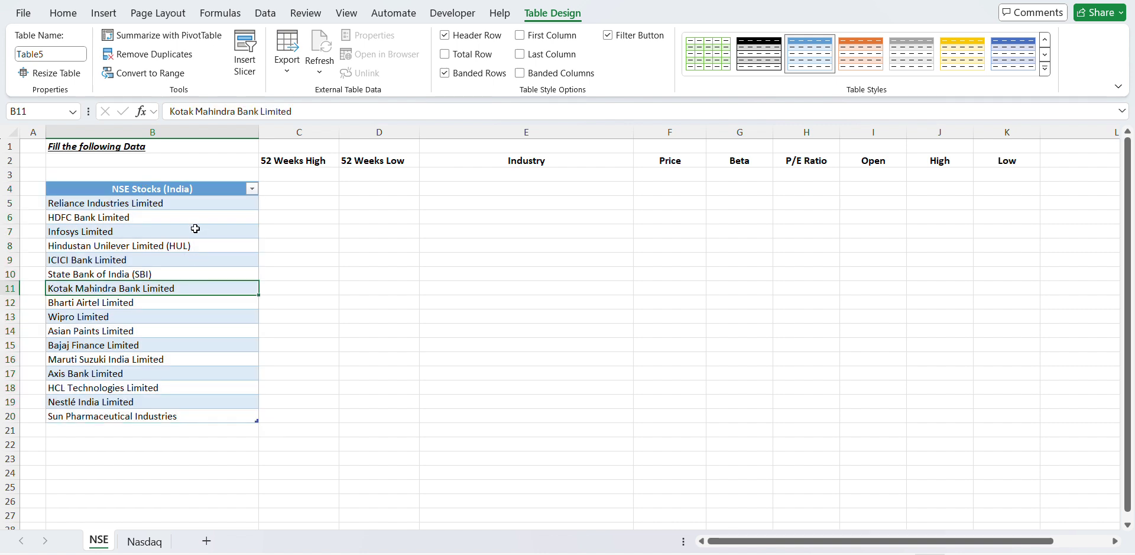
click(190, 183)
key(Right)
key(Right)
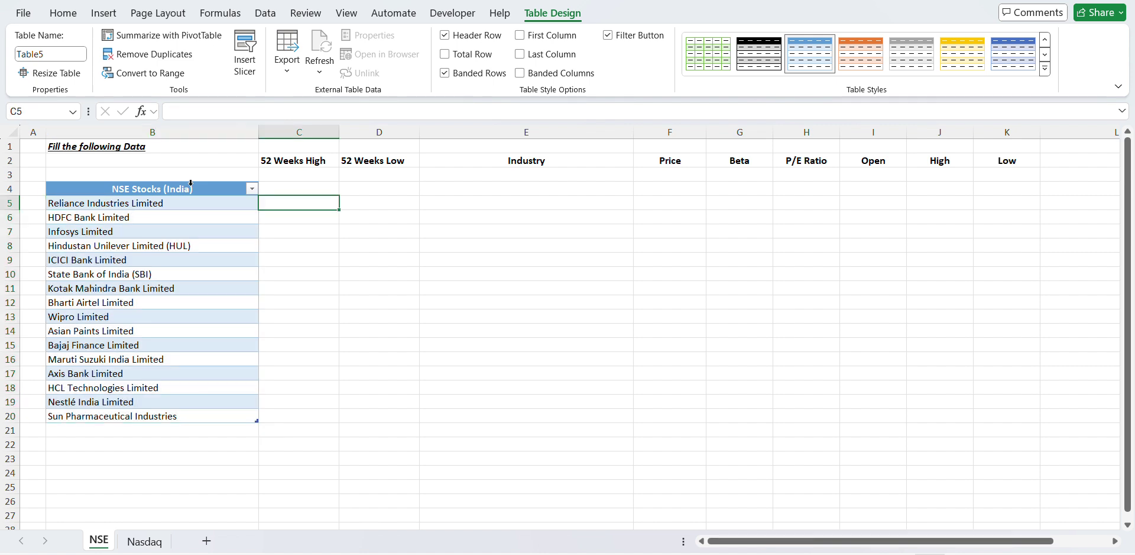
key(Up)
key(Up)
key(Up)
key(Left)
key(Up)
key(Down)
key(Down)
key(Left)
key(Down)
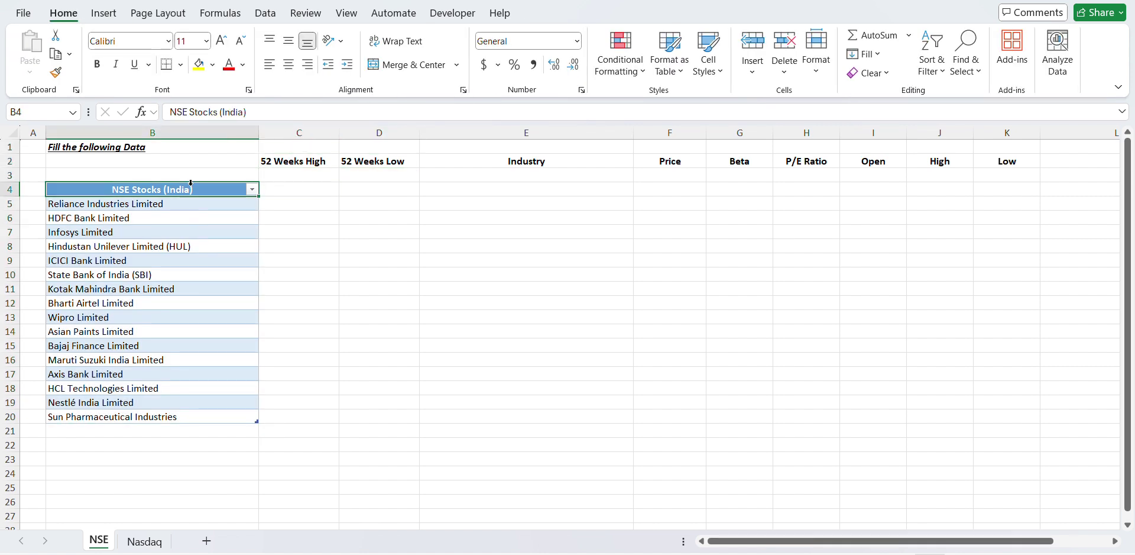
key(Down)
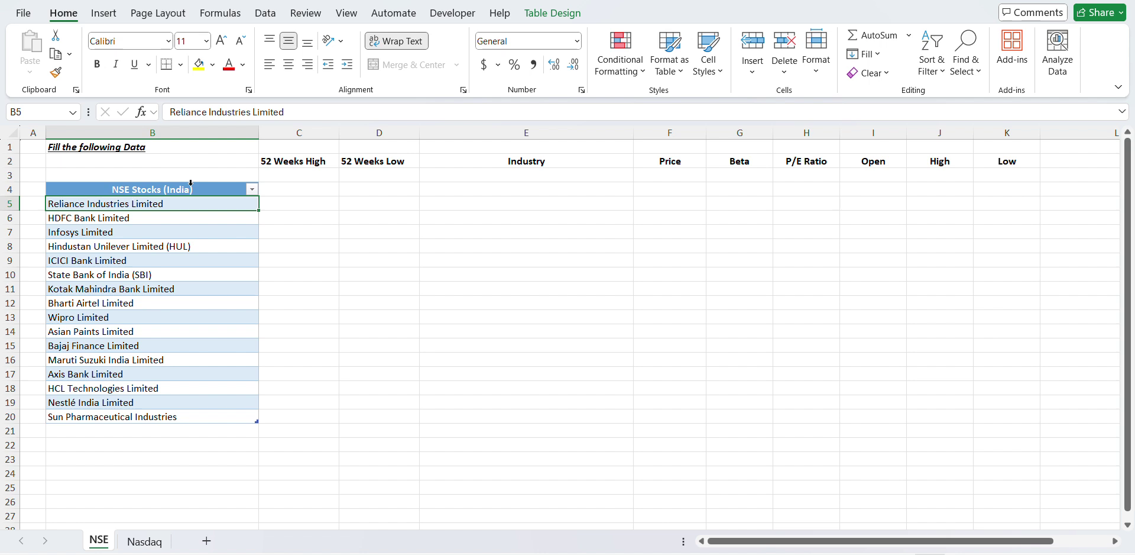
- Convert all company names in the NSE Stocks (India) table column to the Stocks data type
click(190, 183)
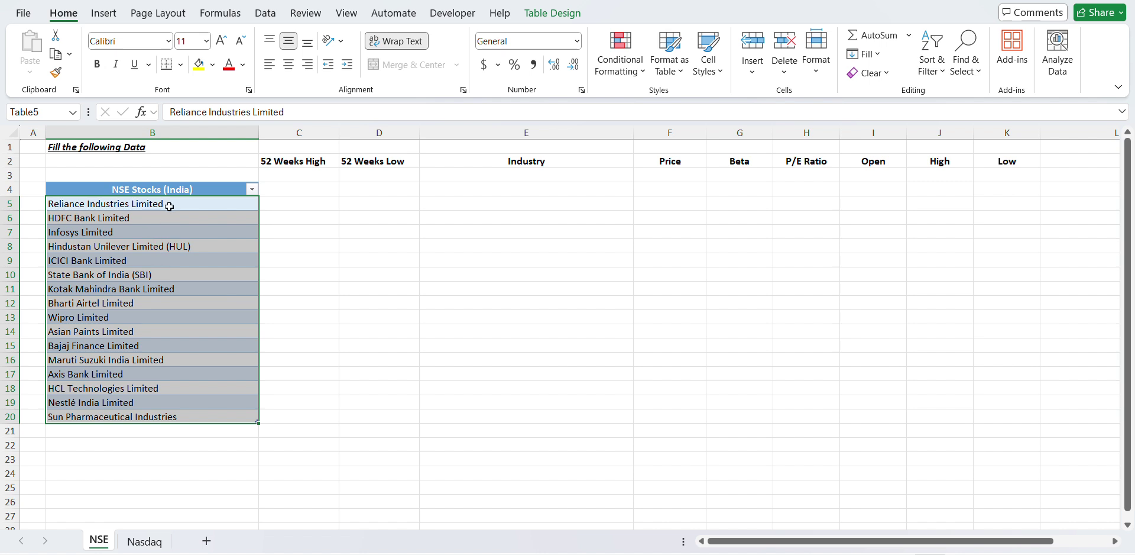
click(263, 15)
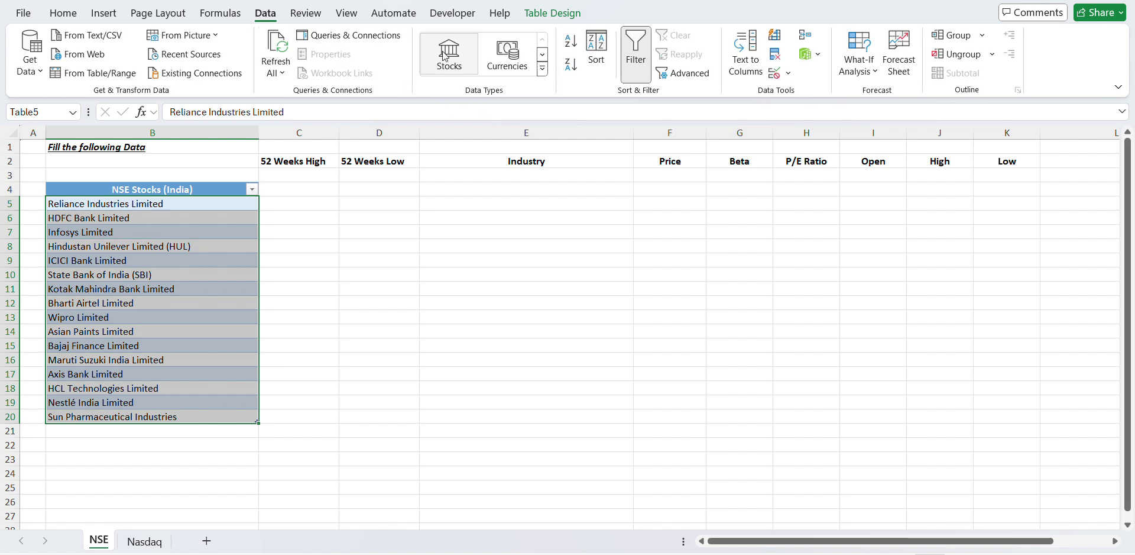
click(447, 70)
click(450, 69)
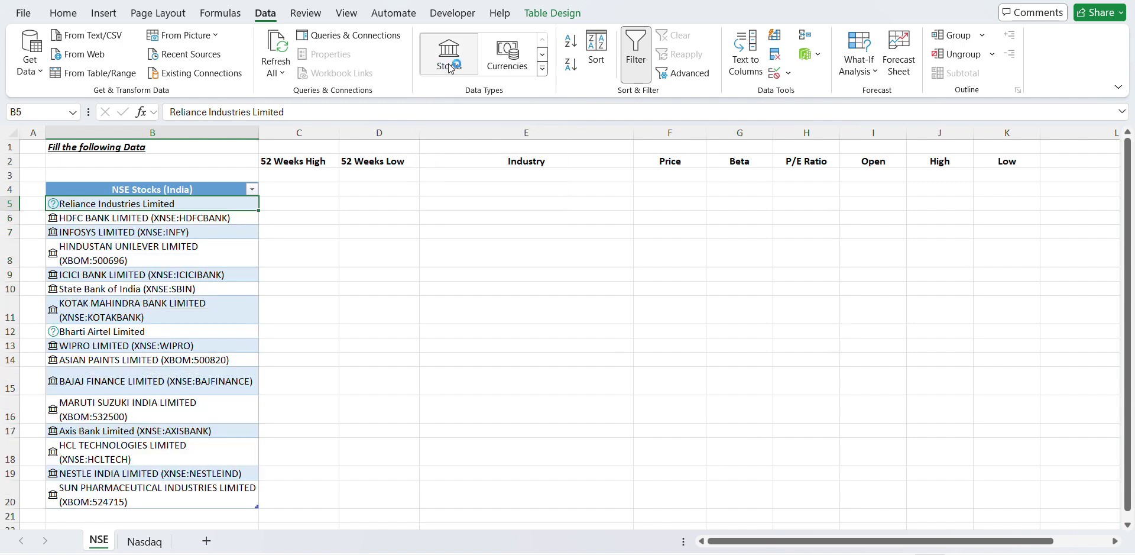
- Widen column B so the longer stock names fit on one line, and autofit the row heights across the whole sheet
drag(261, 140, 334, 139)
click(13, 131)
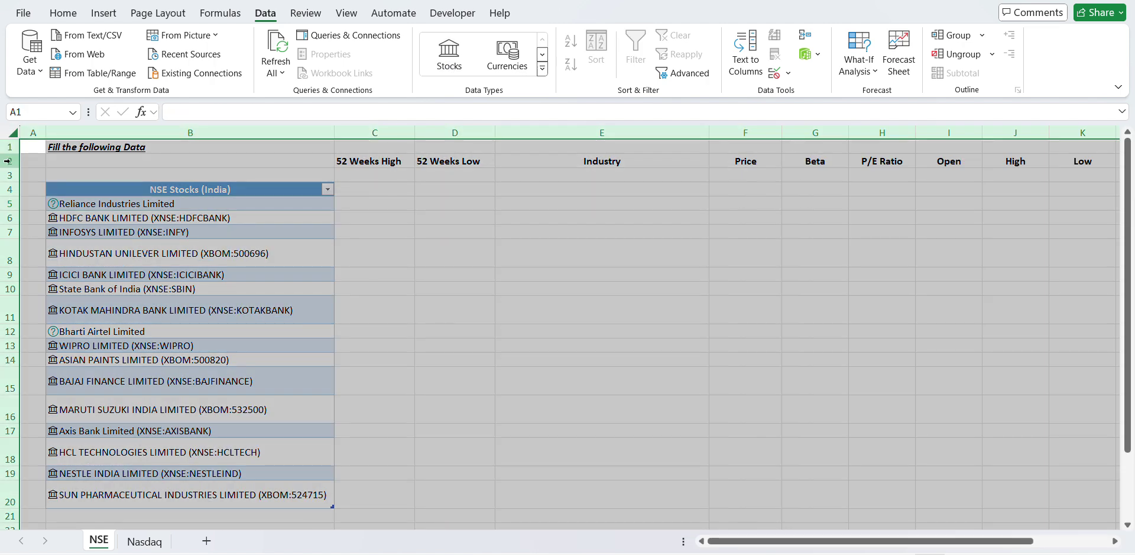
double_click(9, 154)
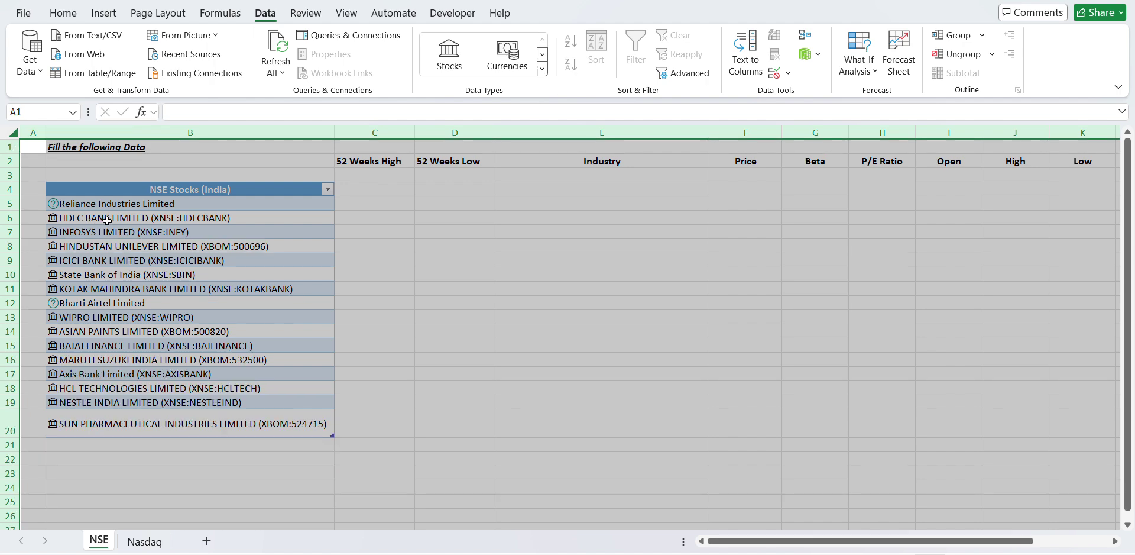
click(396, 236)
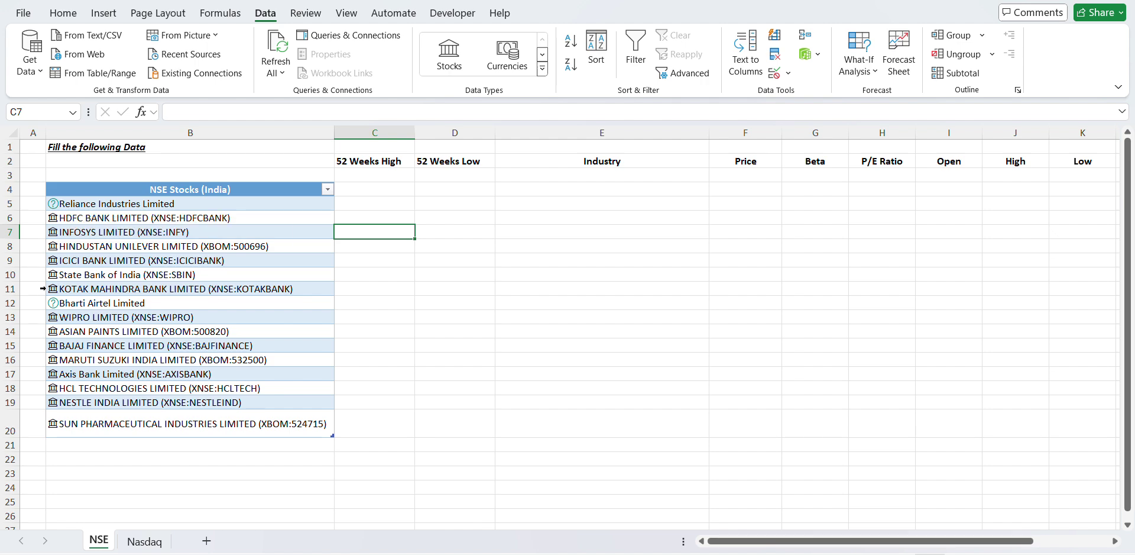
- Match the unresolved Reliance Industries and Bharti Airtel entries to their National Stock Exchange of India stocks, RELIANCE and BHARTIARTL
click(53, 204)
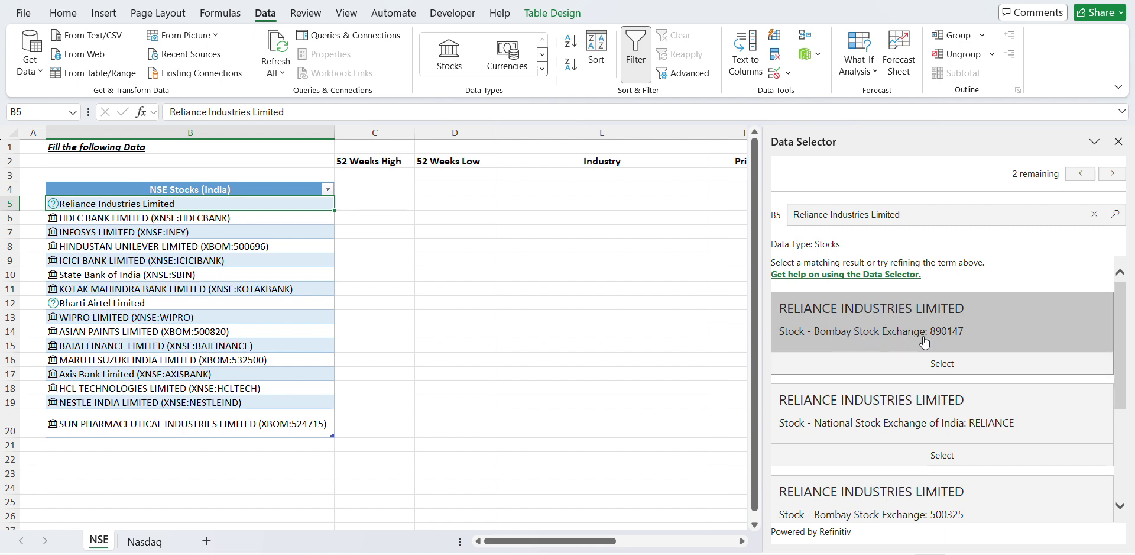
scroll(896, 446, down, 1)
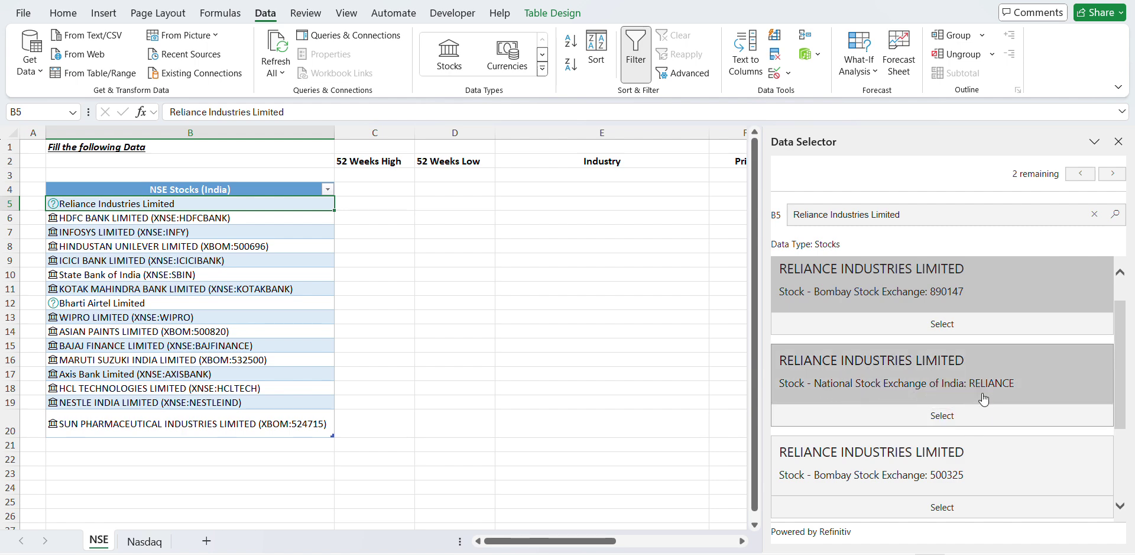
click(946, 417)
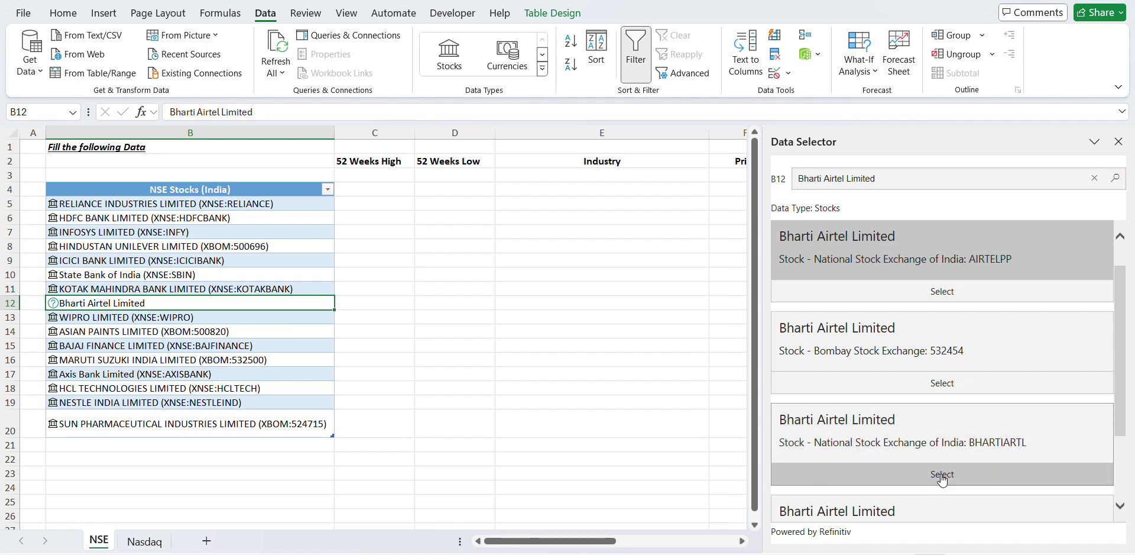
click(858, 464)
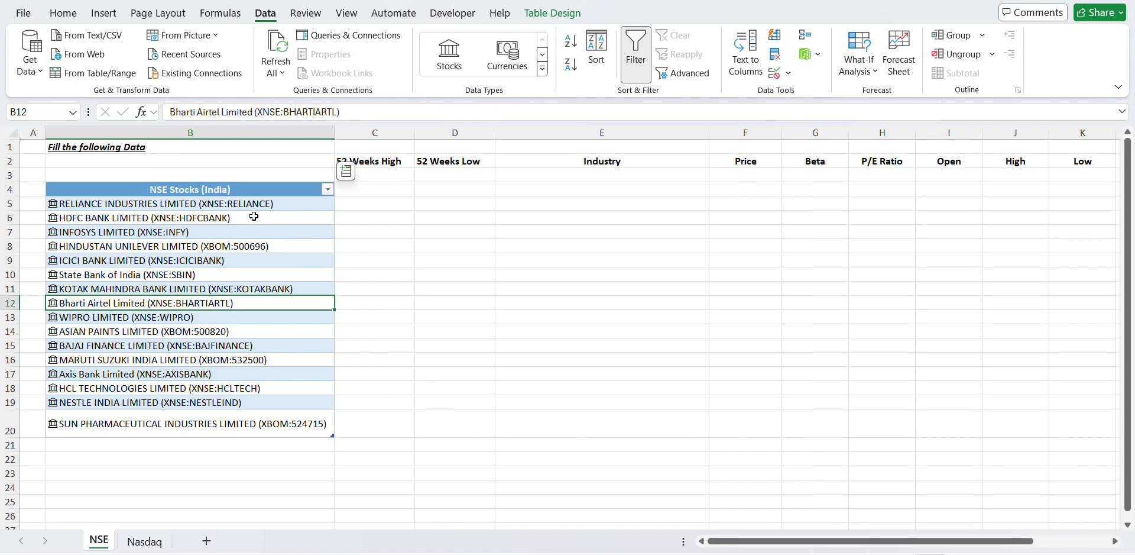
drag(248, 207, 286, 423)
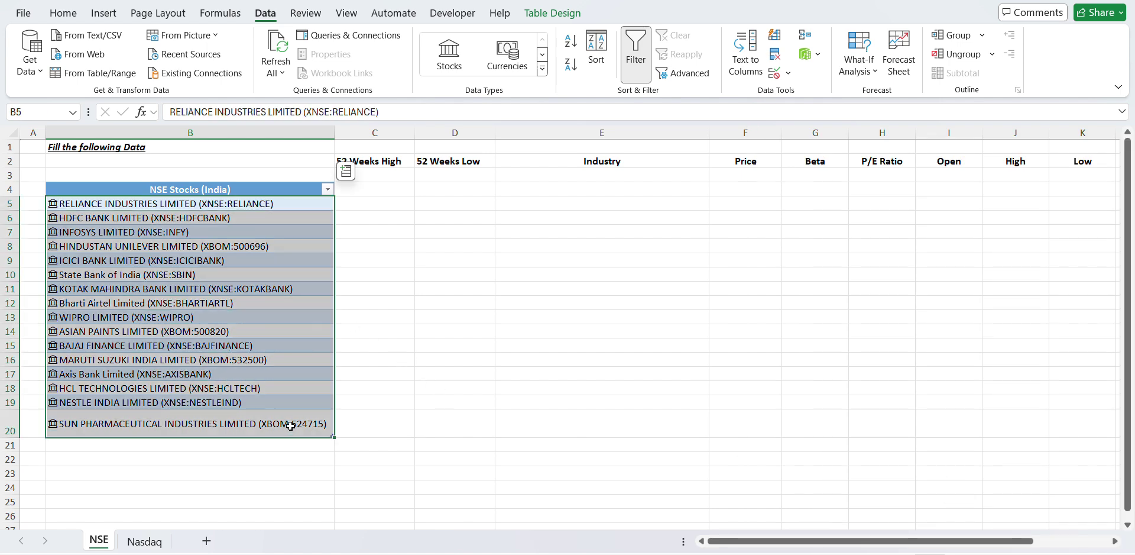
click(418, 207)
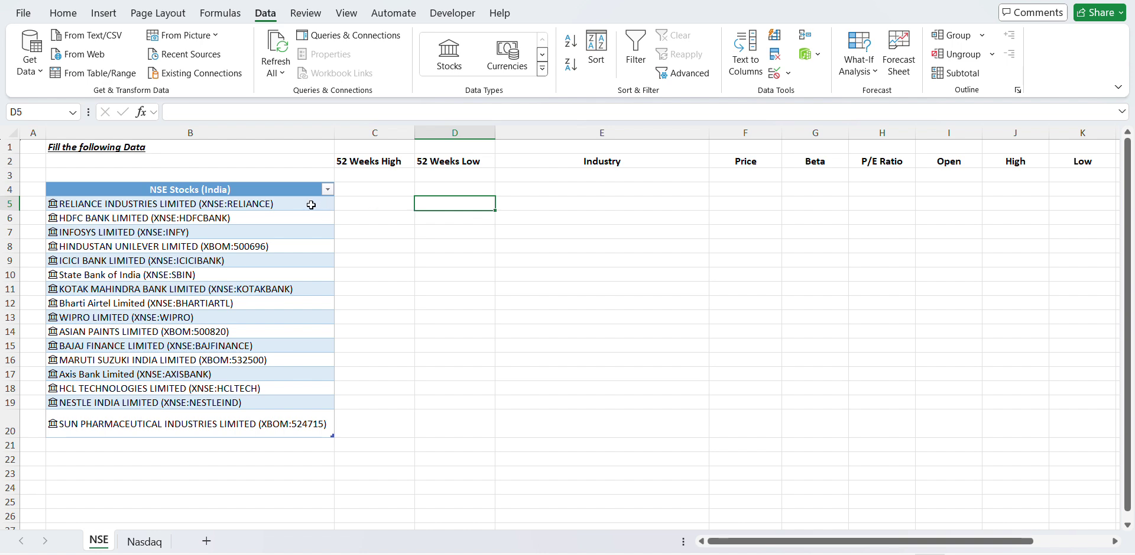
- Add the 52 week high and 52 week low fields as table columns for all stocks in B5:B20
drag(302, 202, 317, 422)
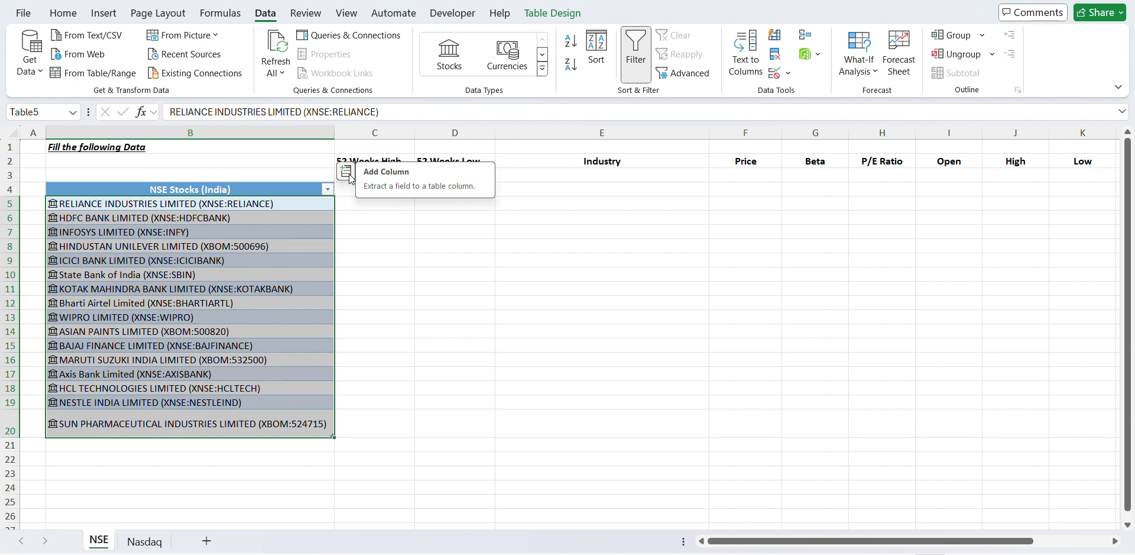
click(349, 175)
scroll(416, 227, up, 2)
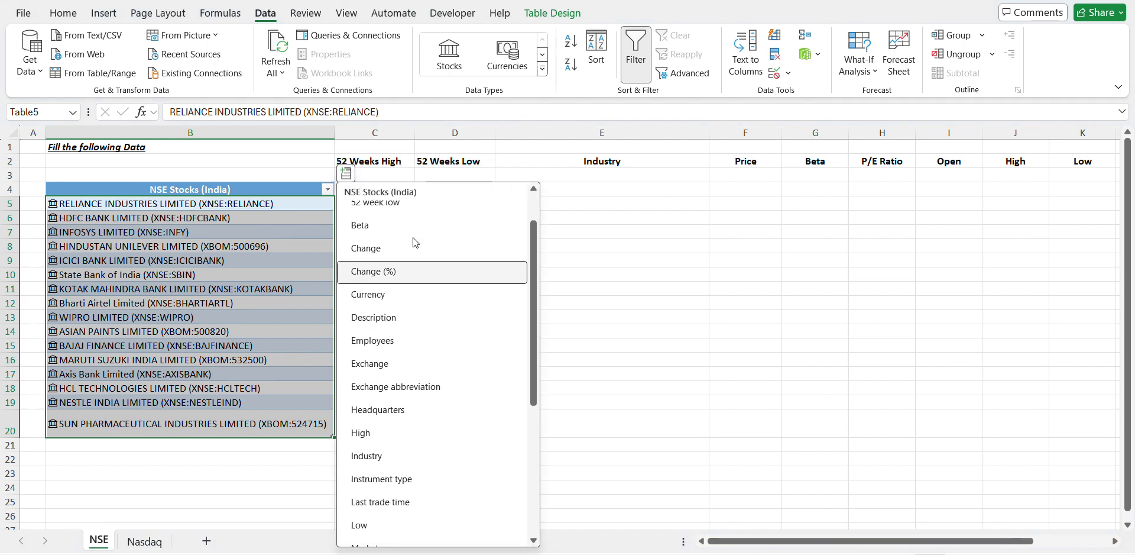
scroll(413, 242, up, 1)
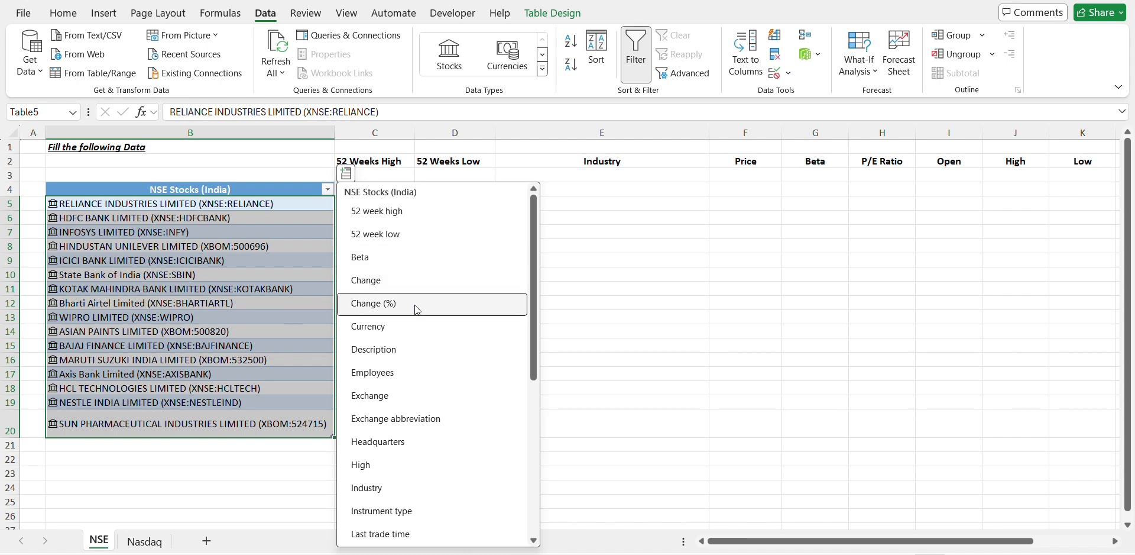
scroll(421, 355, down, 4)
scroll(427, 371, up, 4)
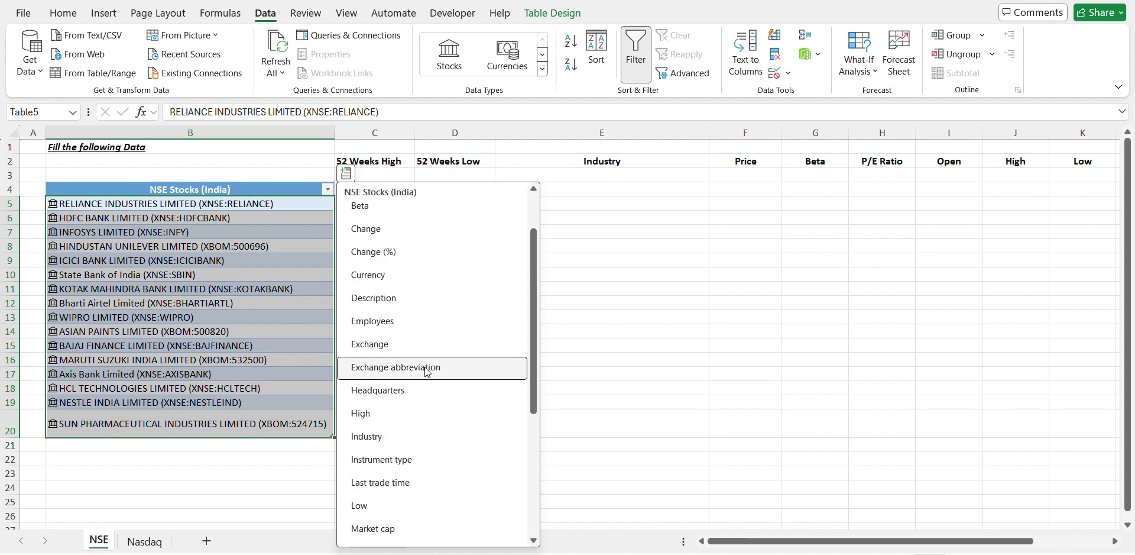
scroll(426, 367, up, 2)
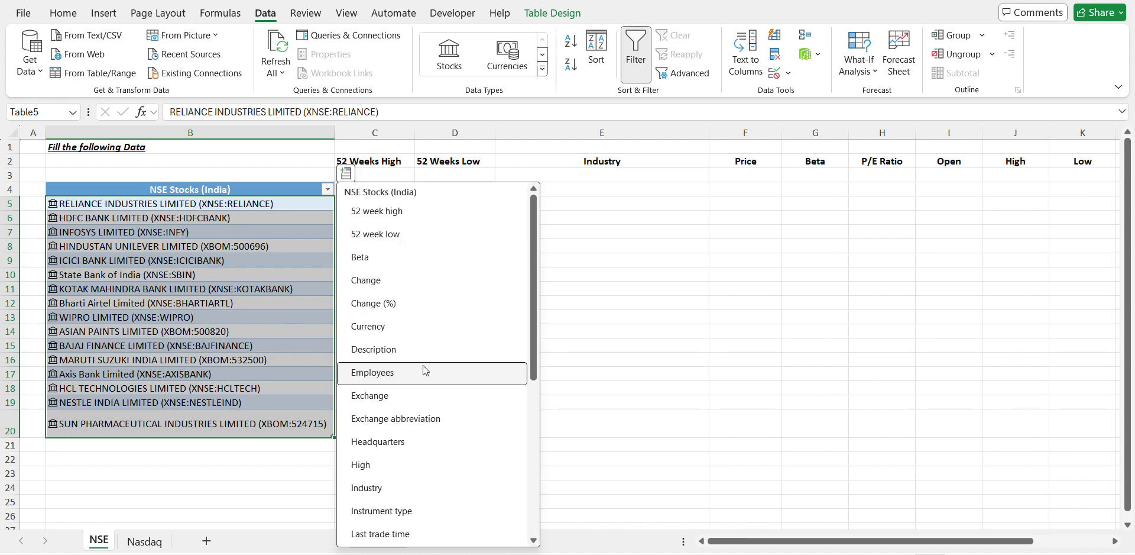
click(406, 214)
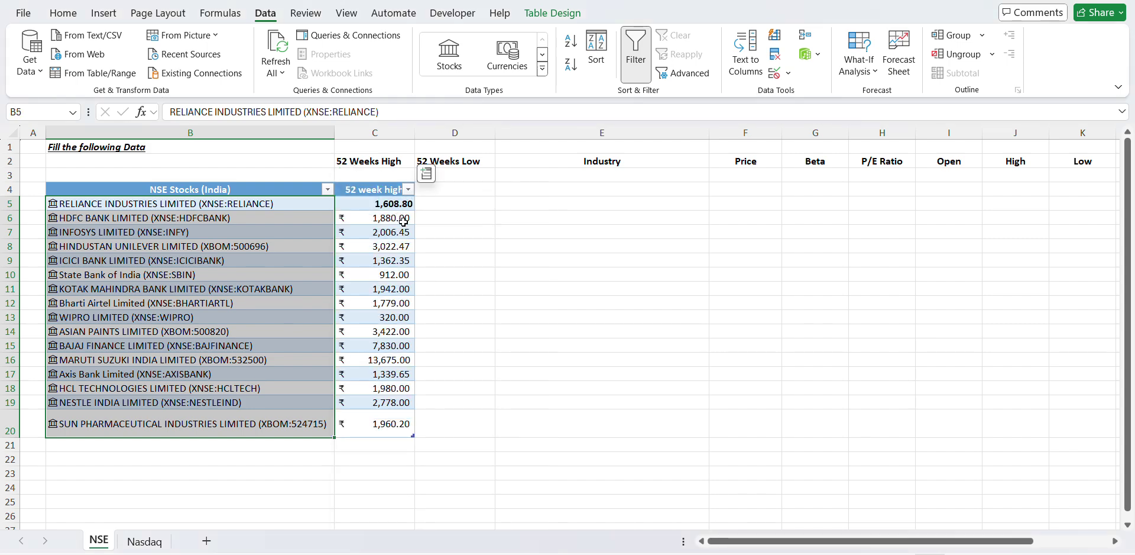
click(426, 173)
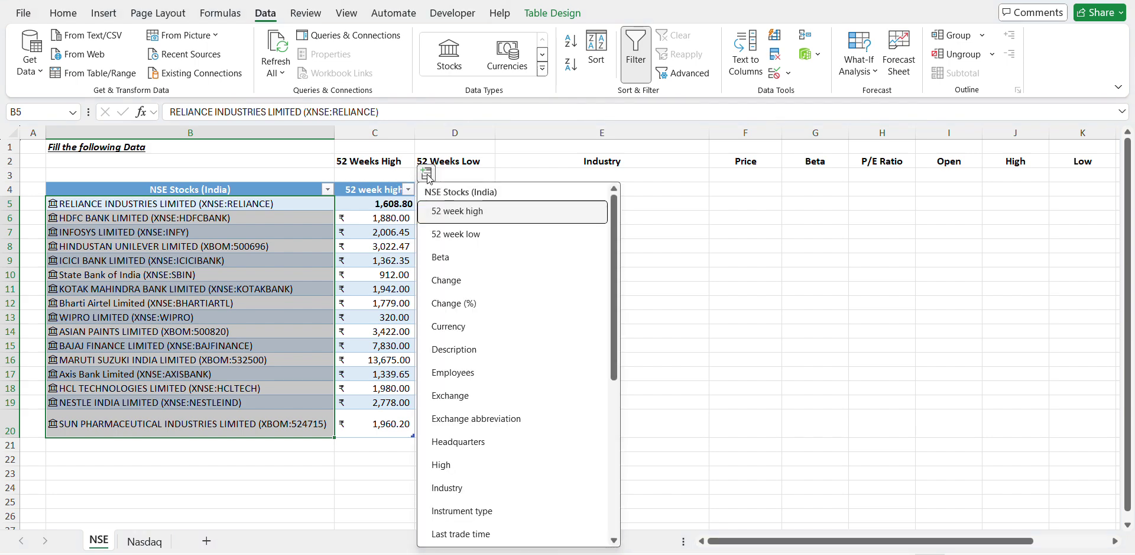
click(472, 240)
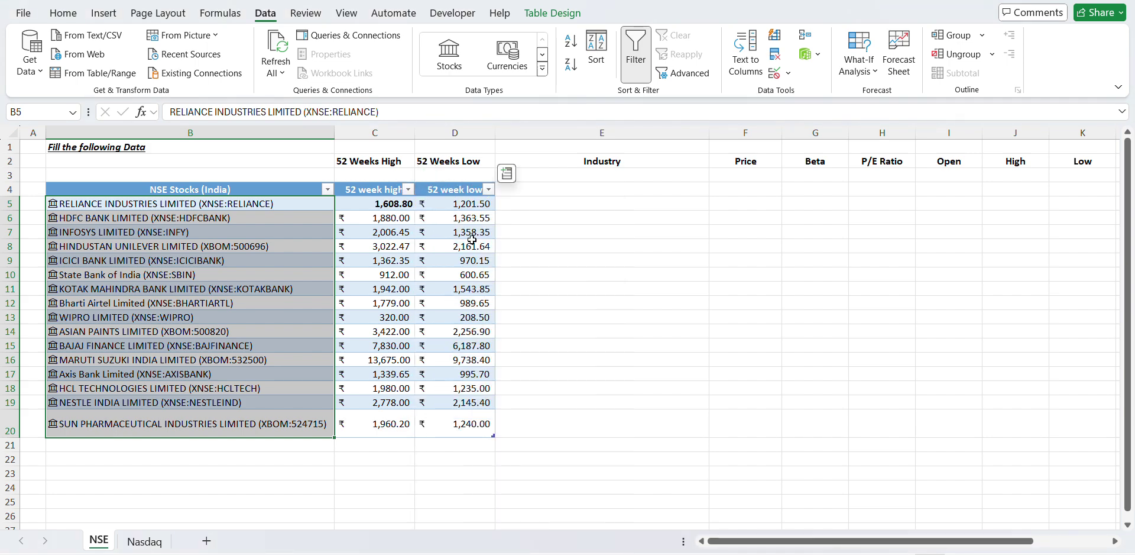
- Add the Industry and Price fields as the next columns of the NSE stocks table
click(507, 174)
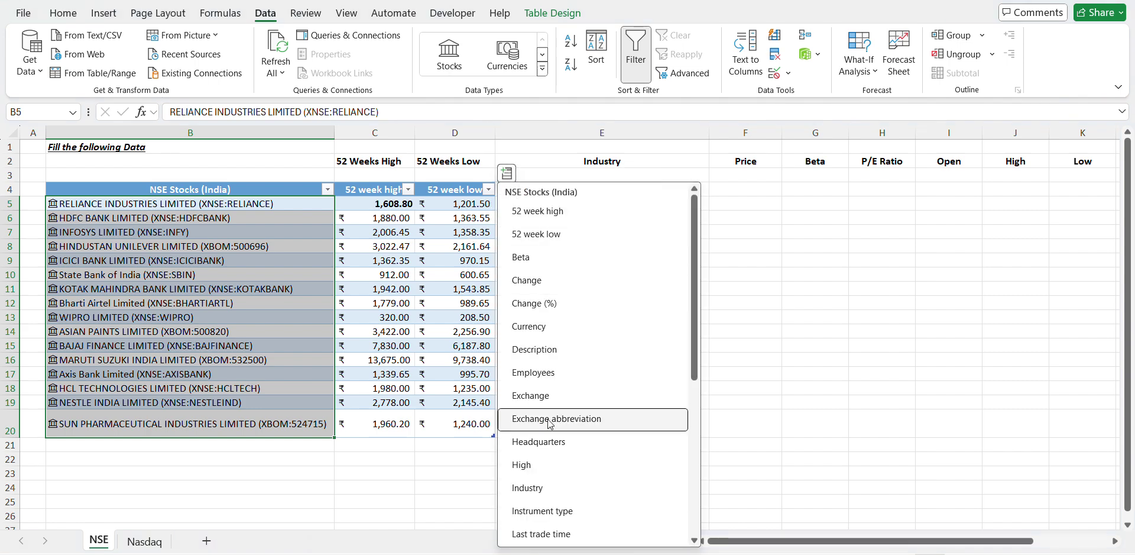
scroll(549, 423, down, 1)
click(588, 418)
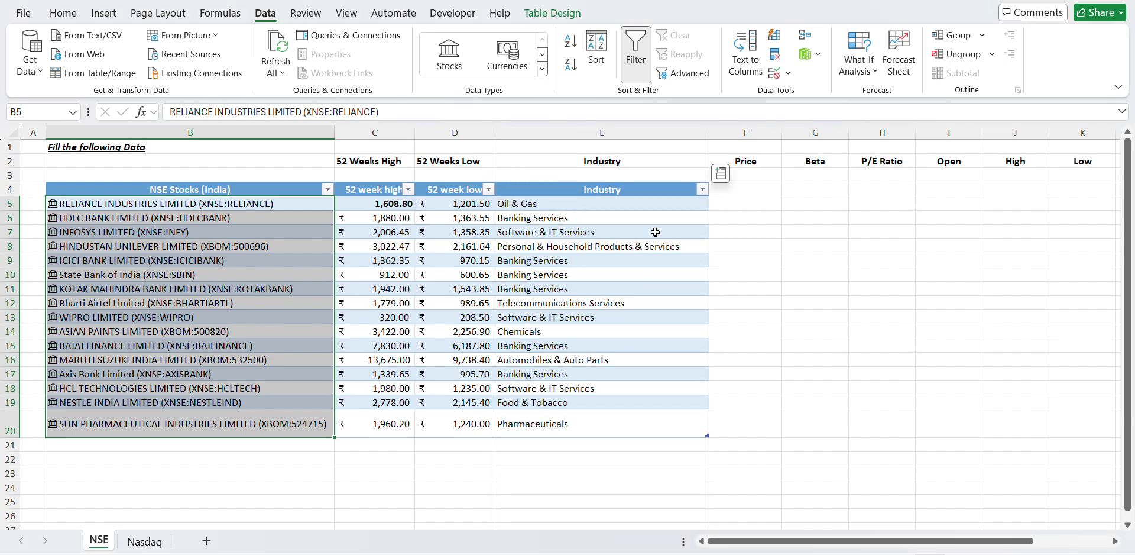
click(721, 173)
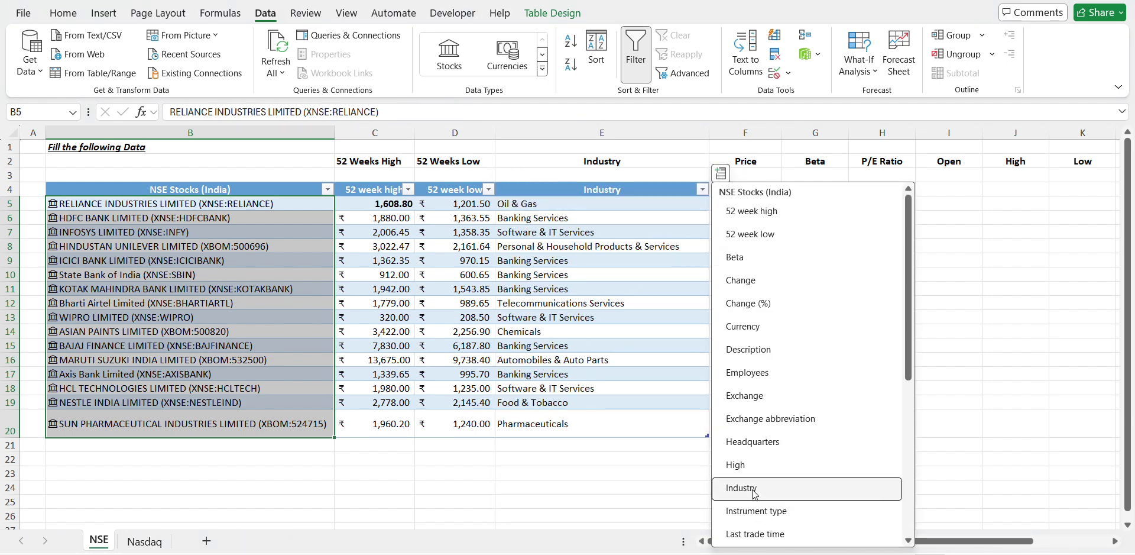
scroll(787, 402, down, 2)
scroll(789, 438, down, 3)
click(789, 436)
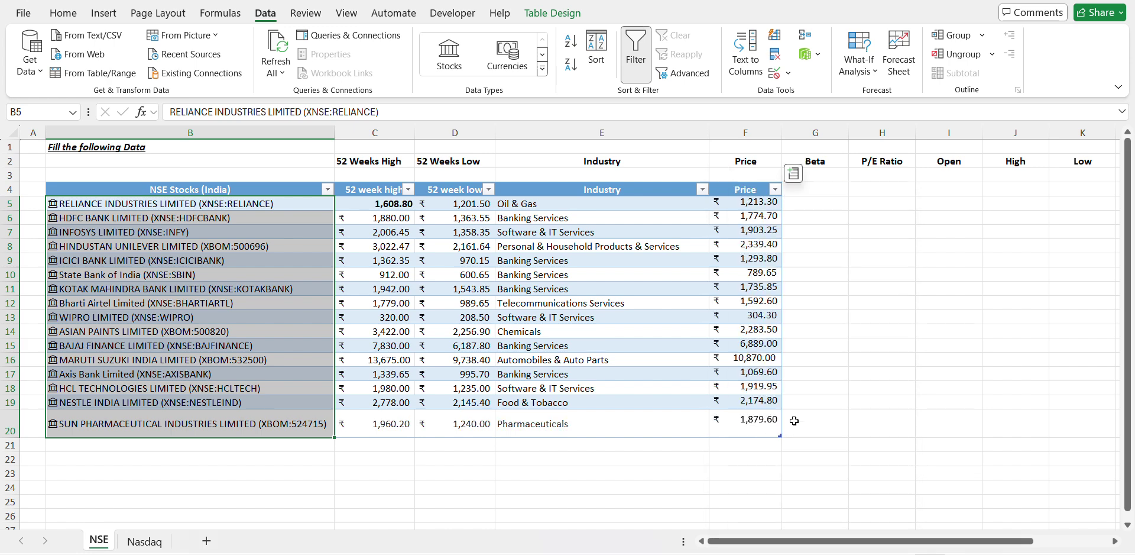
- Extract the Beta and P/E fields into the next two columns of the NSE stocks table
click(793, 173)
scroll(821, 265, up, 3)
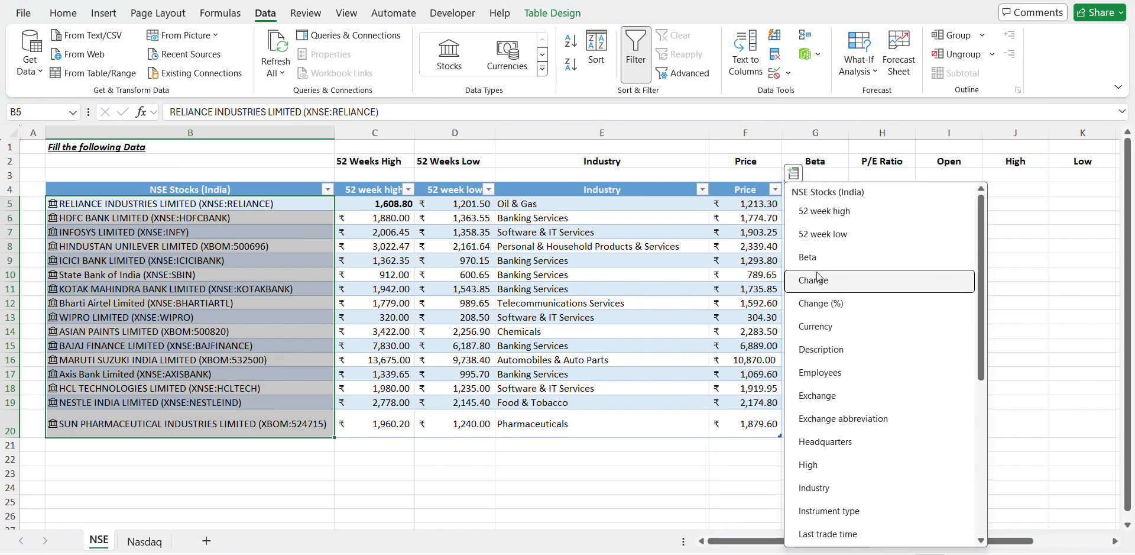
click(821, 265)
click(861, 173)
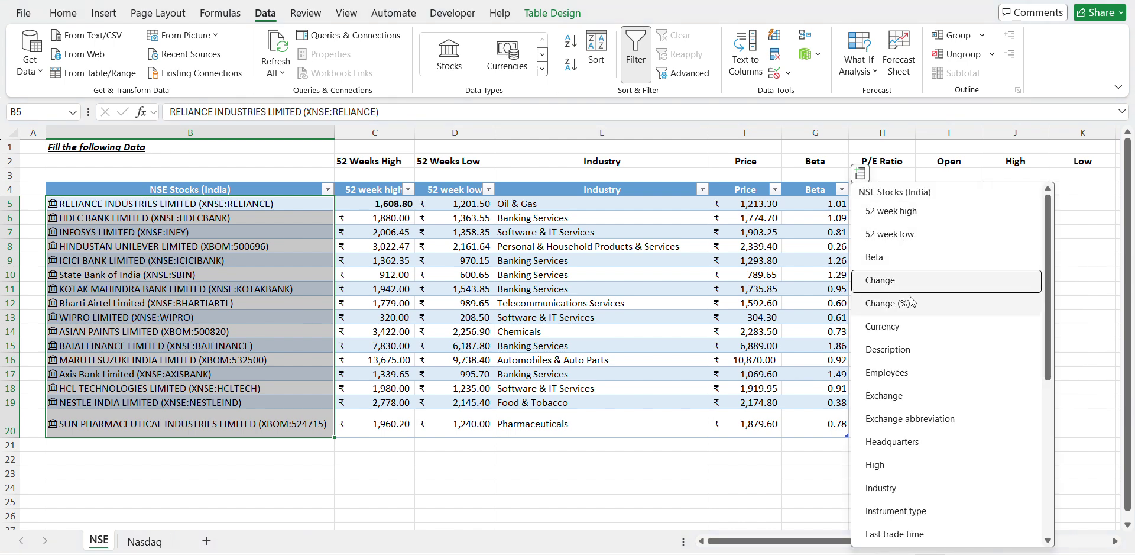
scroll(918, 361, down, 1)
scroll(920, 438, down, 4)
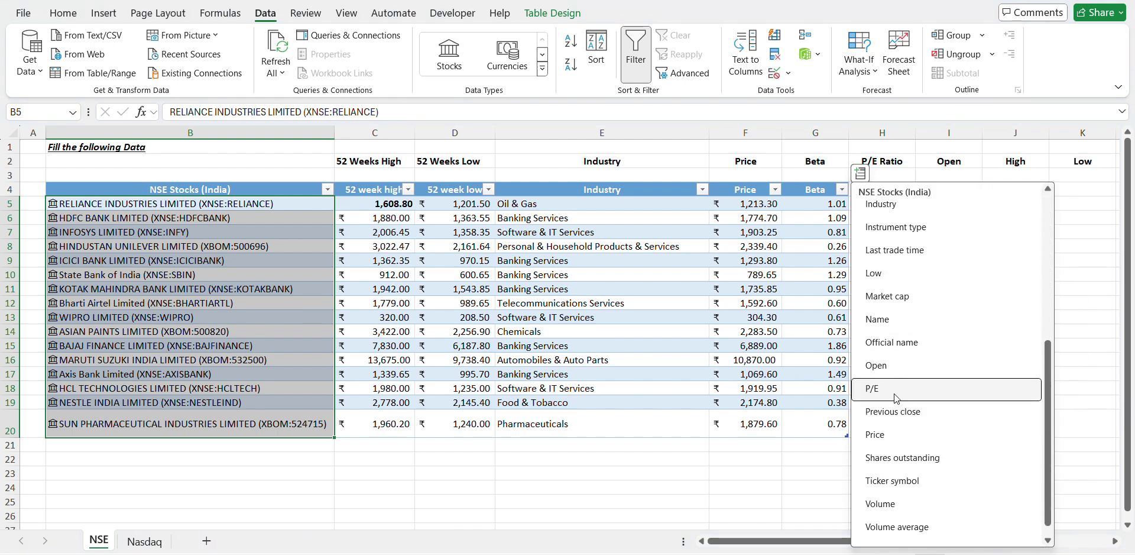
click(919, 414)
- Add the Open field as a table column beside the P/E column
click(927, 173)
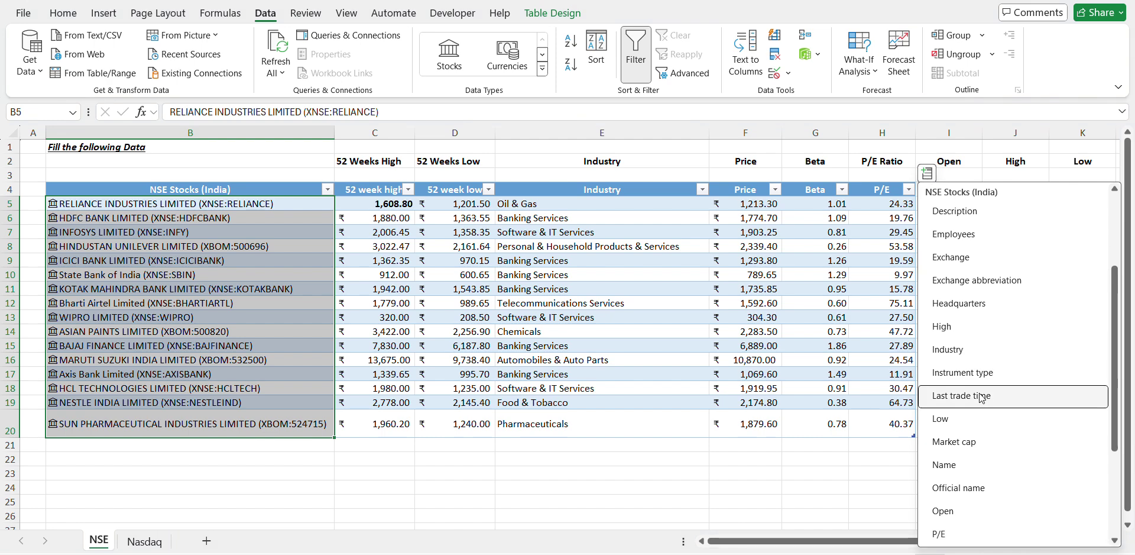
scroll(979, 460, down, 2)
scroll(972, 440, up, 5)
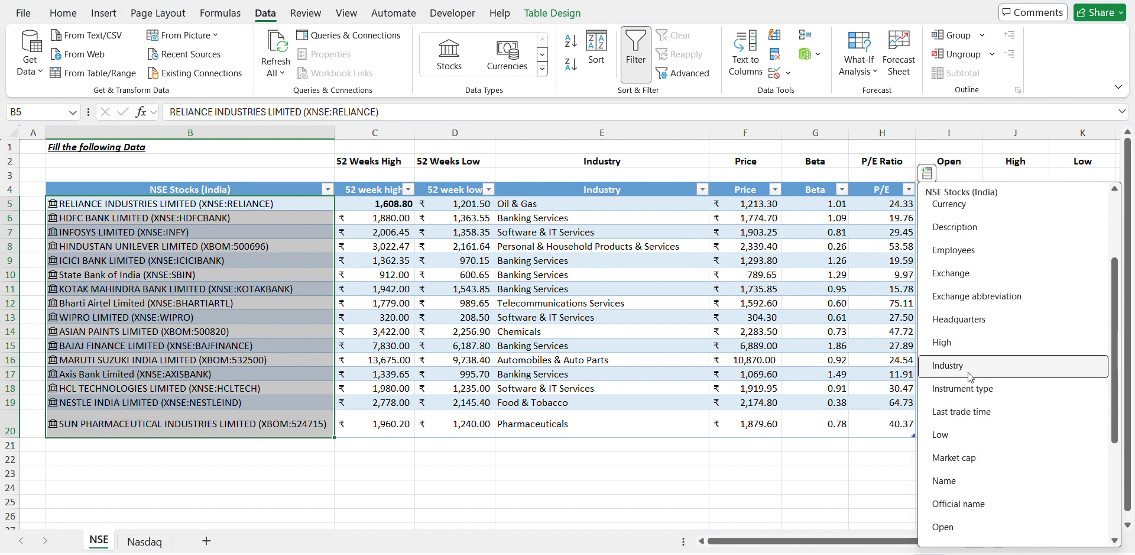
scroll(968, 449, down, 3)
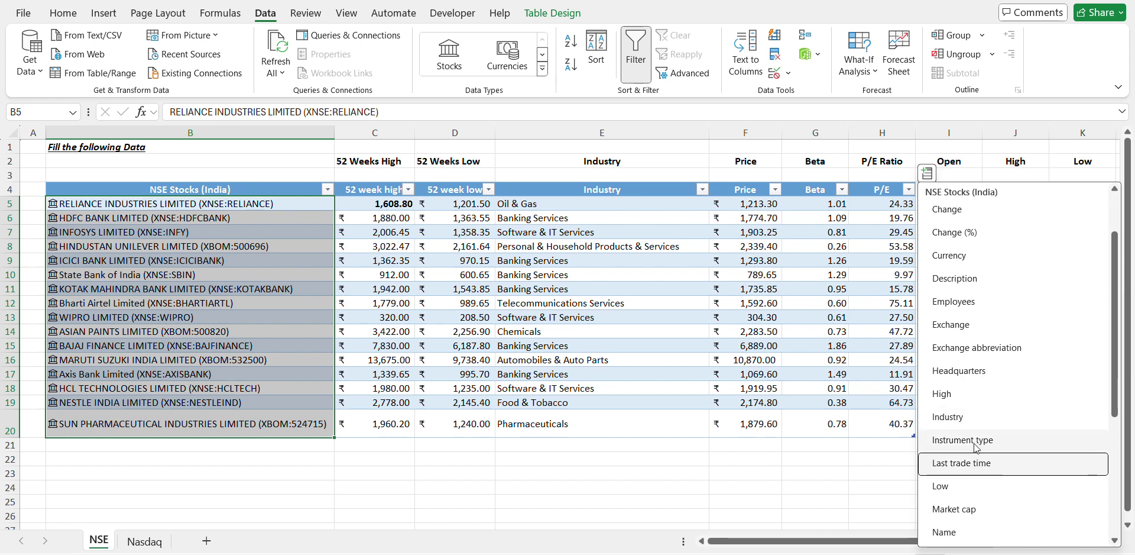
scroll(971, 459, down, 3)
scroll(970, 457, down, 3)
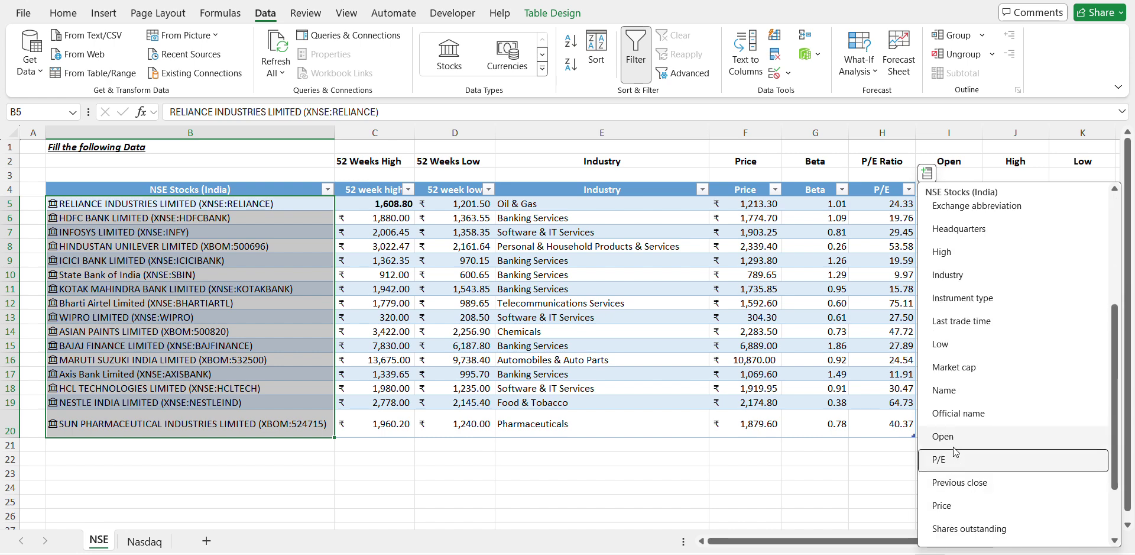
click(970, 460)
- Add the High and Low fields as the last two columns of the NSE stocks table and deselect the table
click(993, 173)
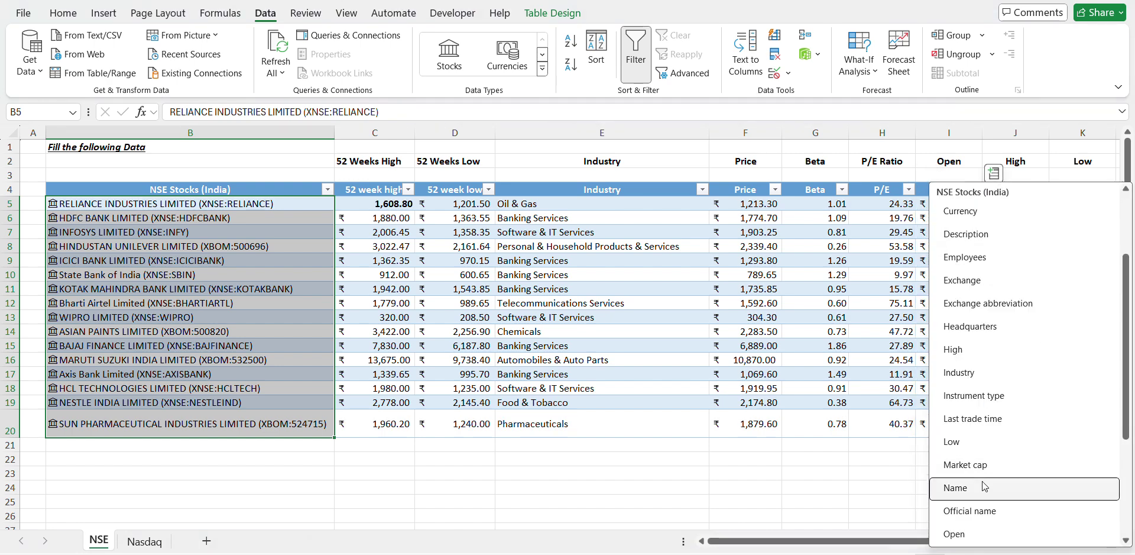
scroll(982, 481, down, 3)
scroll(980, 354, up, 3)
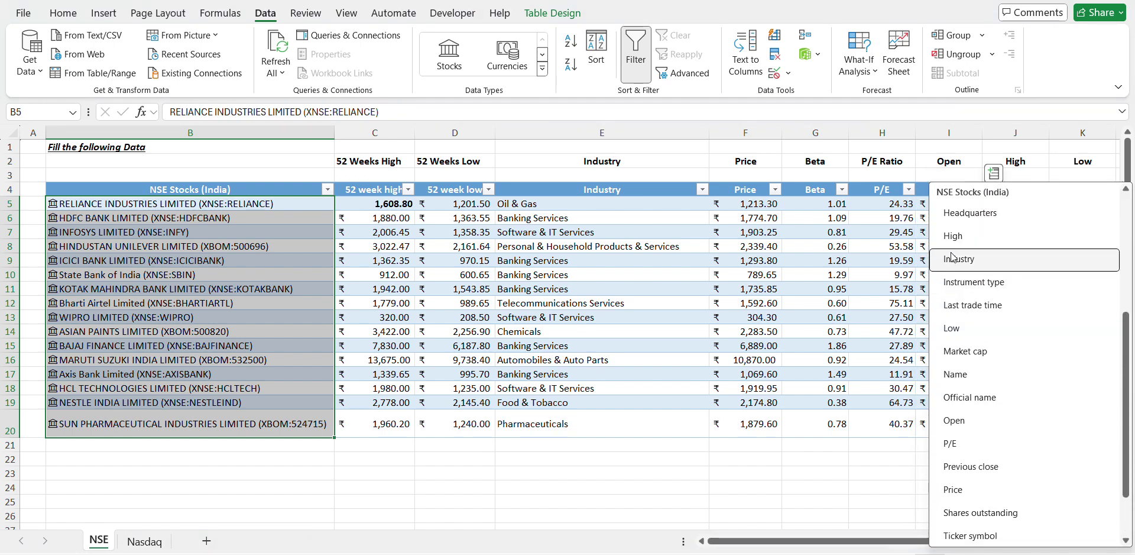
click(973, 261)
click(1062, 173)
scroll(999, 403, down, 6)
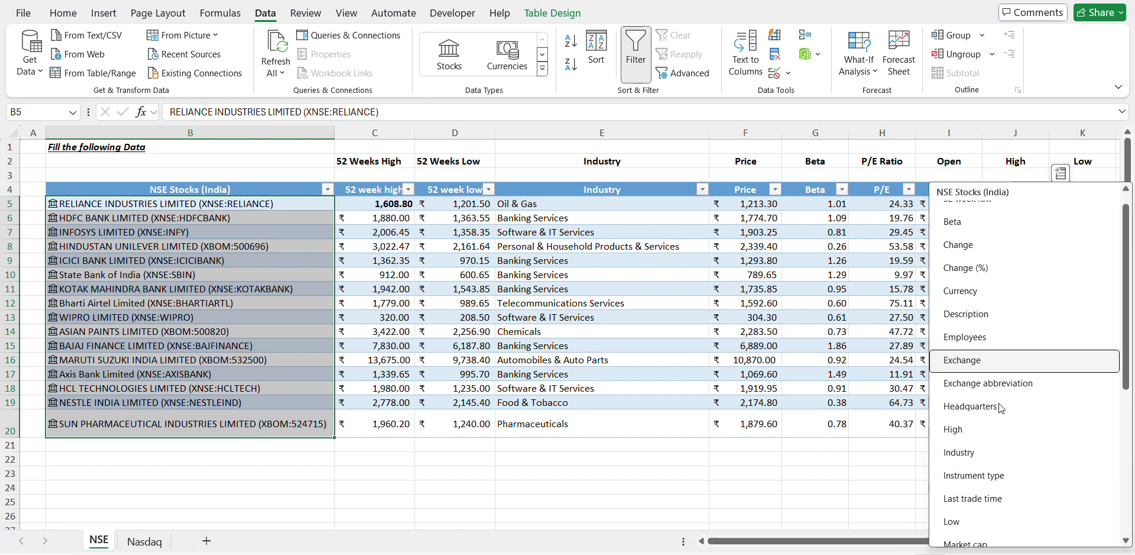
scroll(1008, 480, up, 4)
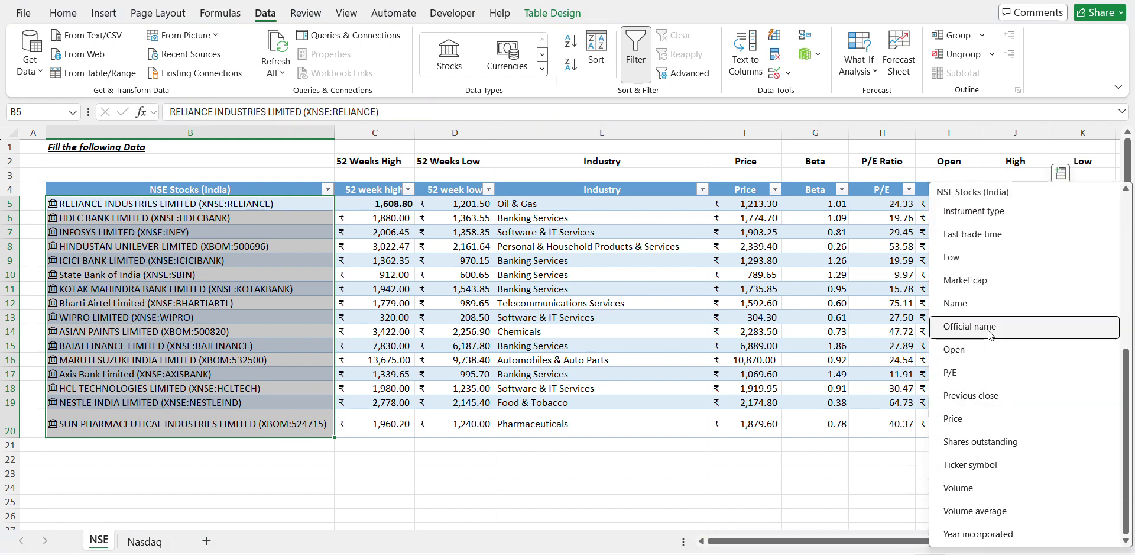
click(970, 300)
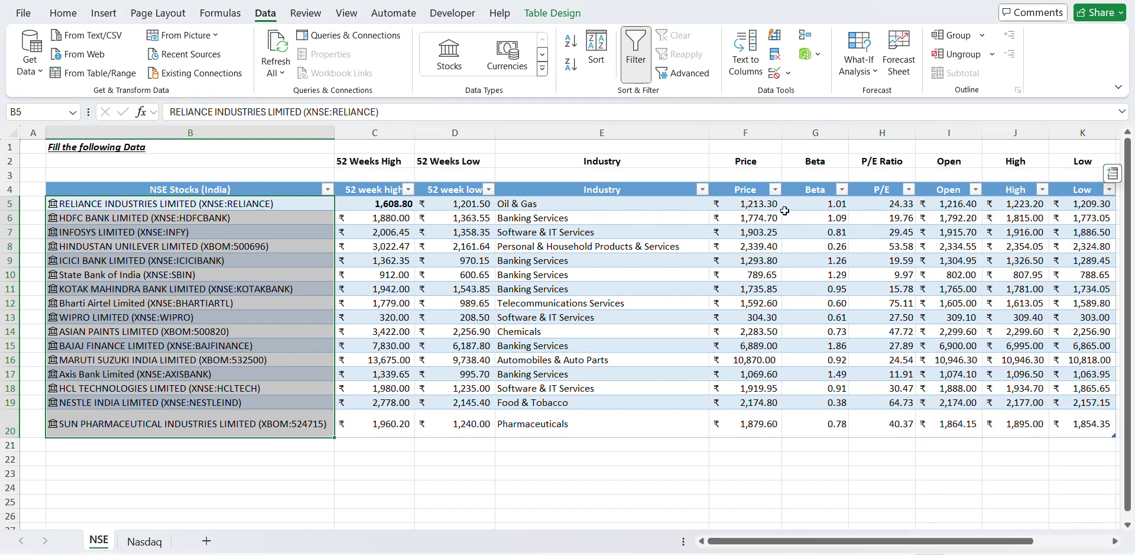
click(476, 488)
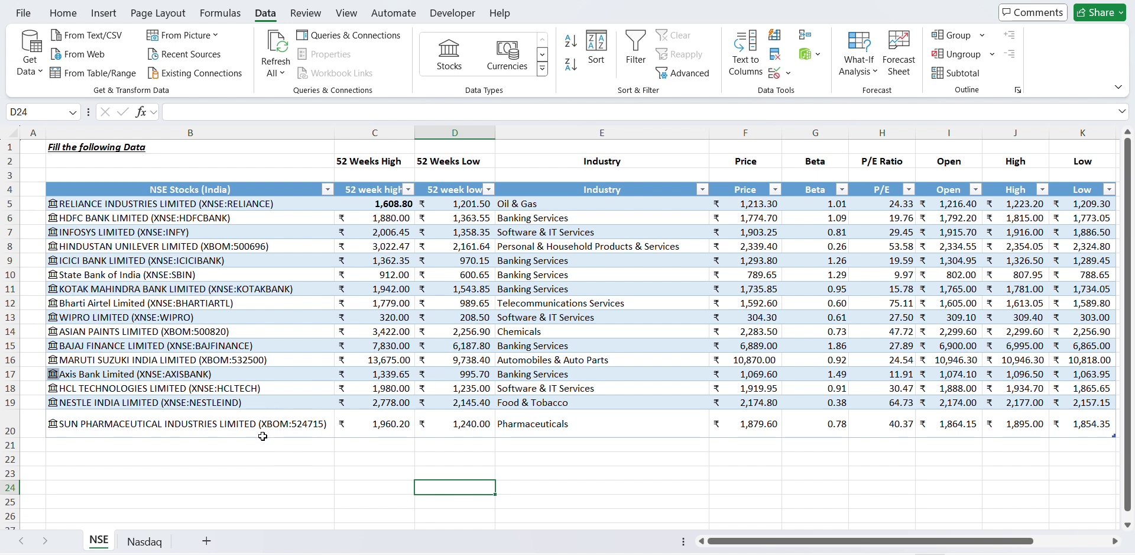
- Open the Nasdaq sheet and review its US Stocks list and the row of required data headings
click(146, 542)
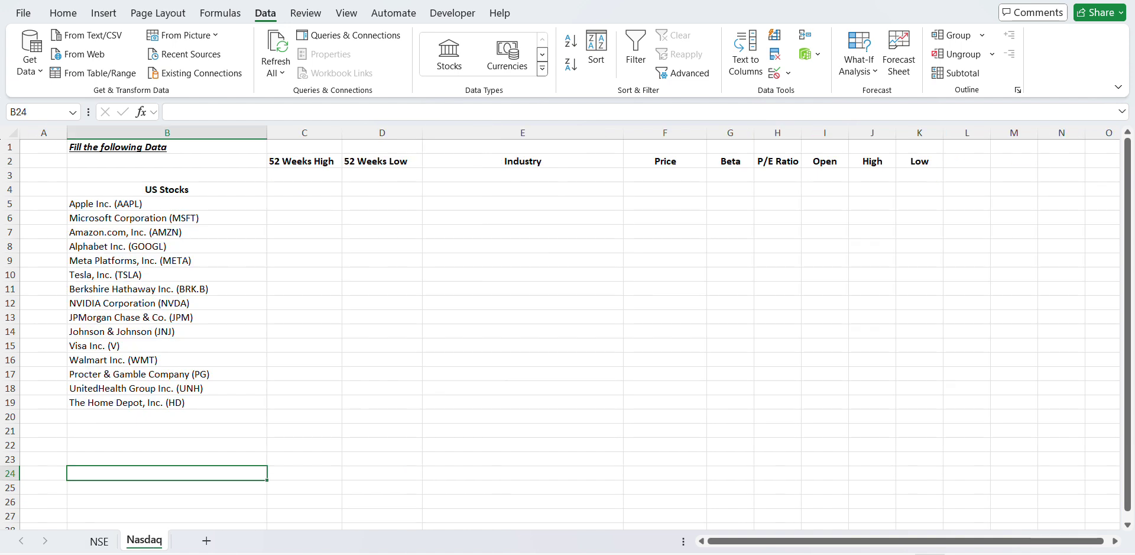
click(158, 206)
drag(158, 207, 195, 401)
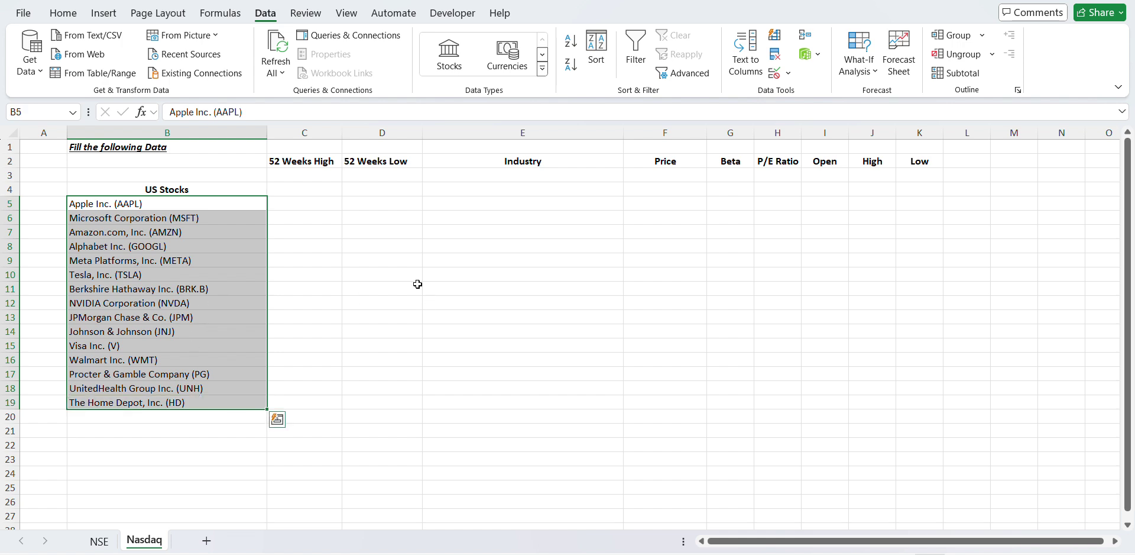
drag(321, 165, 914, 167)
click(356, 323)
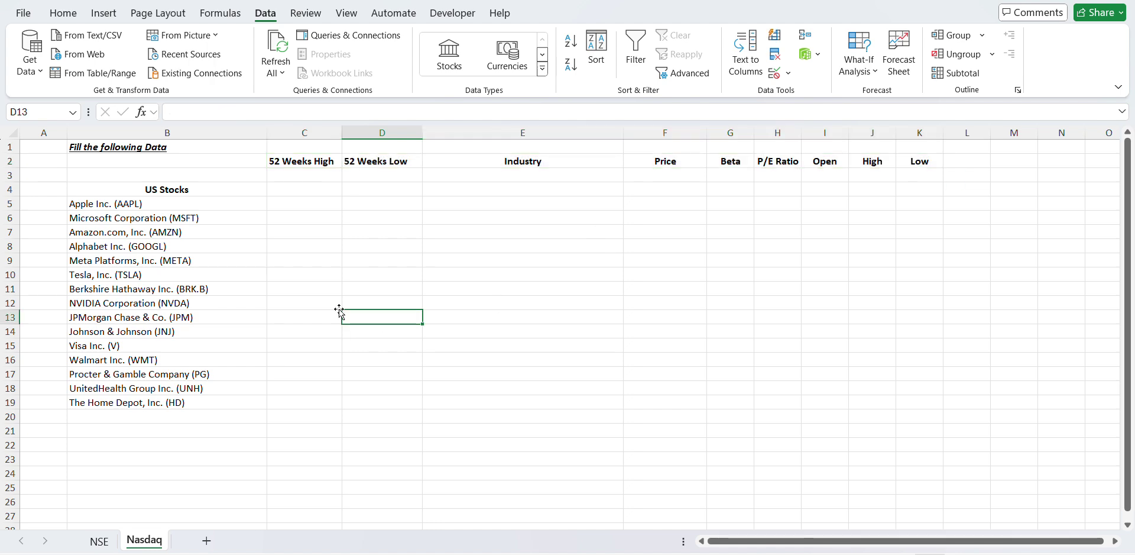
- Return to the NSE sheet, reselect the stock entries in B5:B20 and look through the fields available to add as columns
click(99, 541)
click(258, 491)
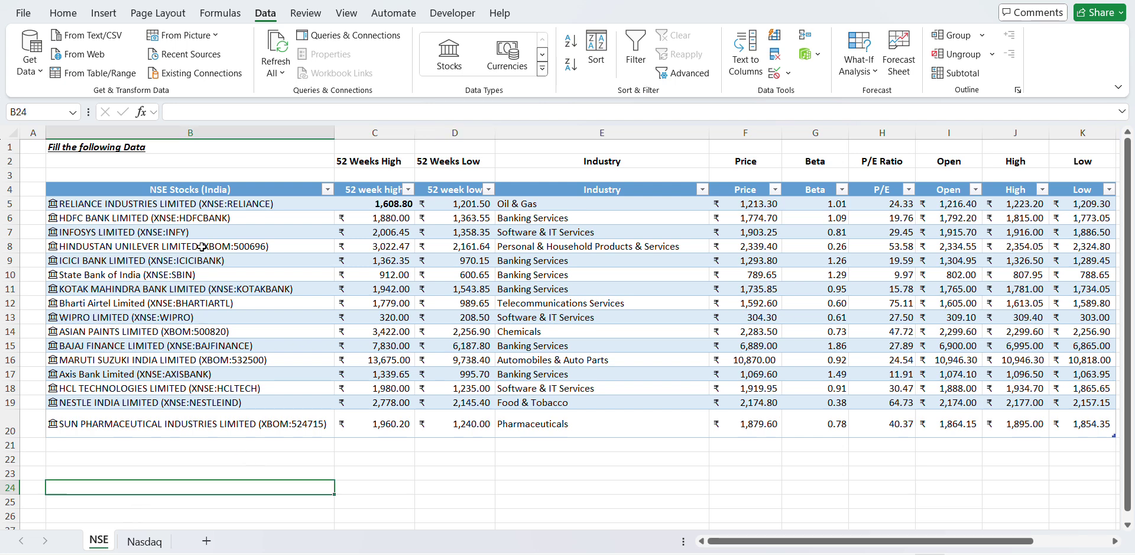
drag(209, 183, 267, 444)
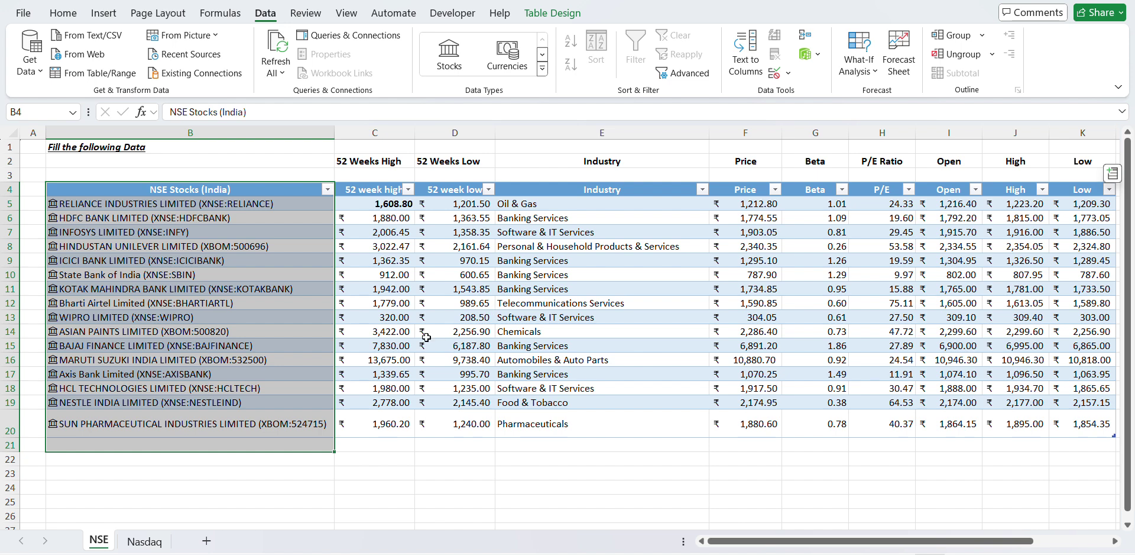
click(273, 470)
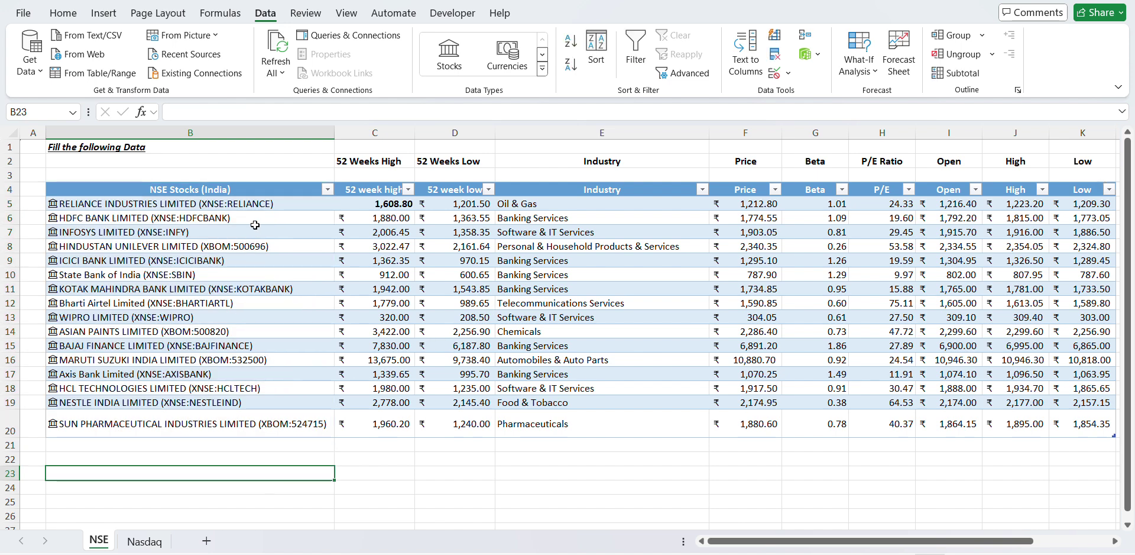
click(249, 189)
drag(250, 189, 291, 419)
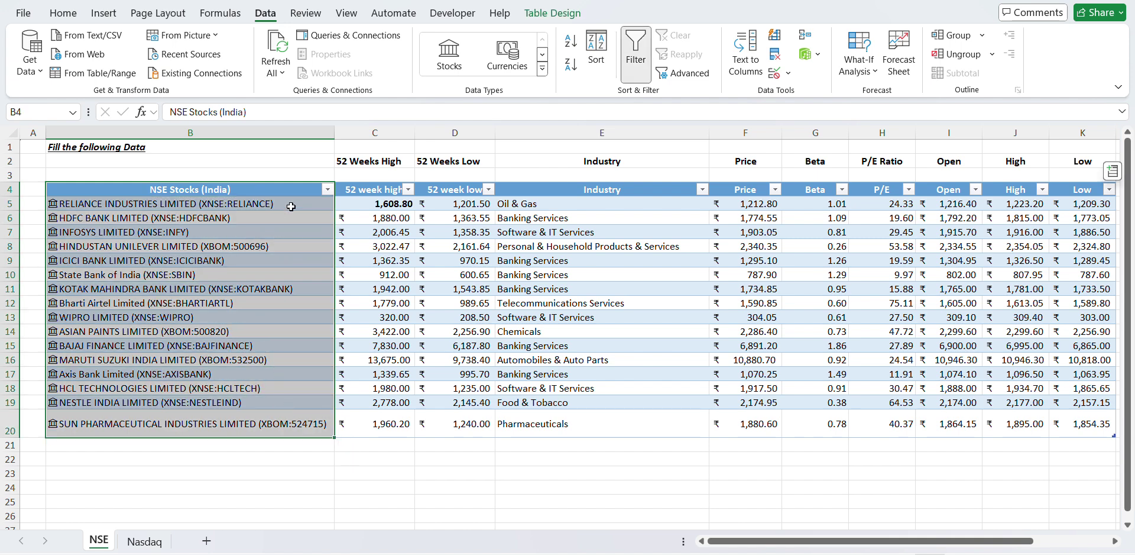
drag(288, 204, 317, 430)
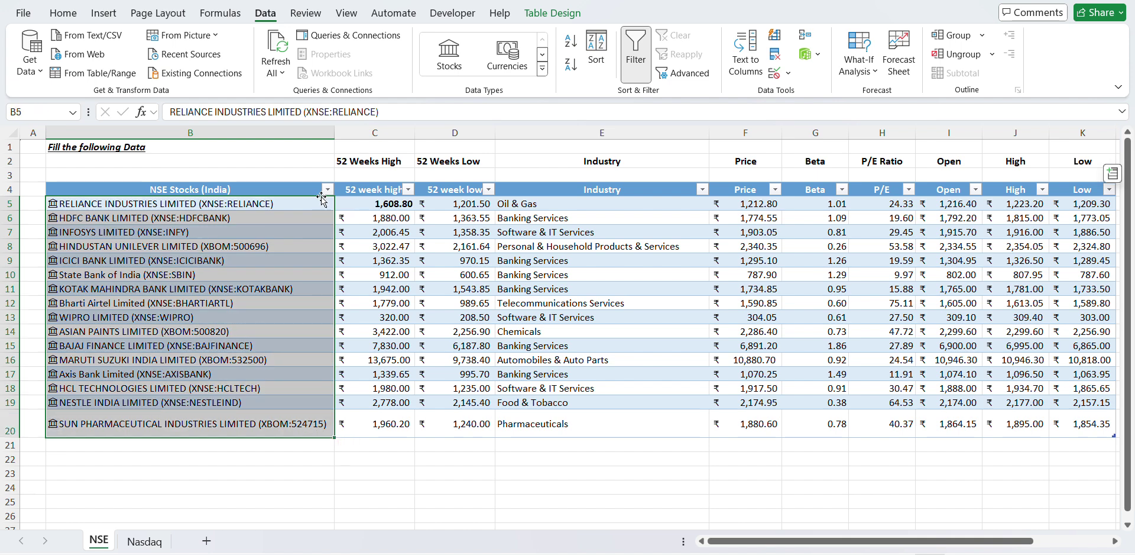
click(1113, 173)
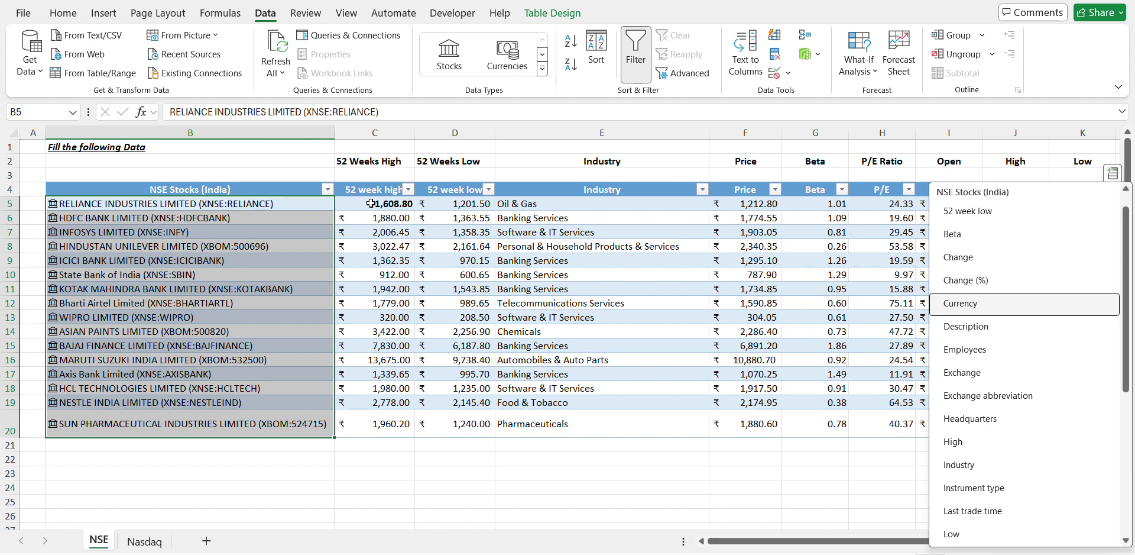
key(Up)
key(Up)
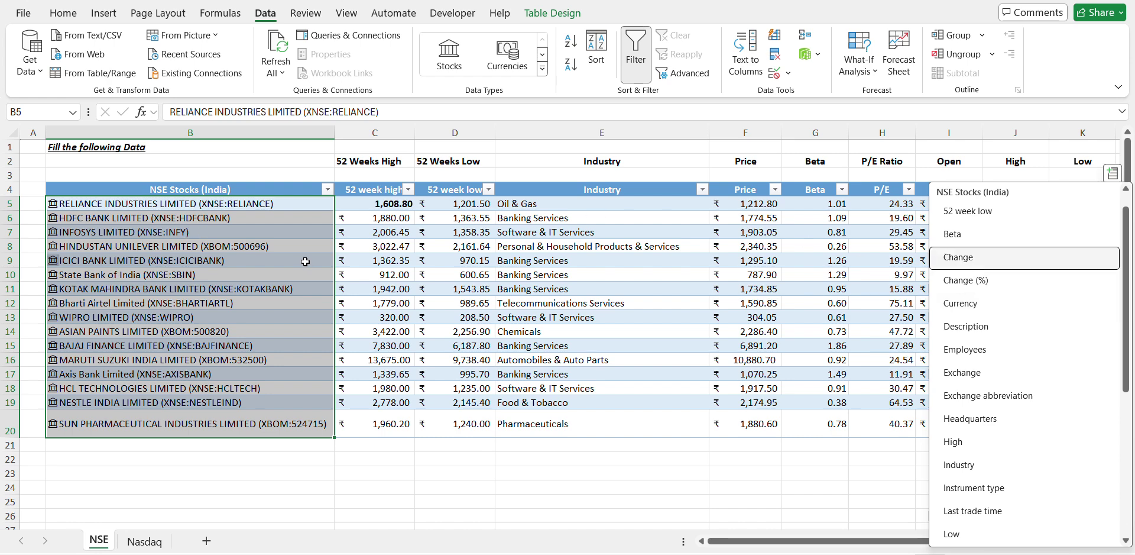
- Dismiss the list of available fields and unhide the Nasdaq and Sheet3 worksheets together
click(400, 485)
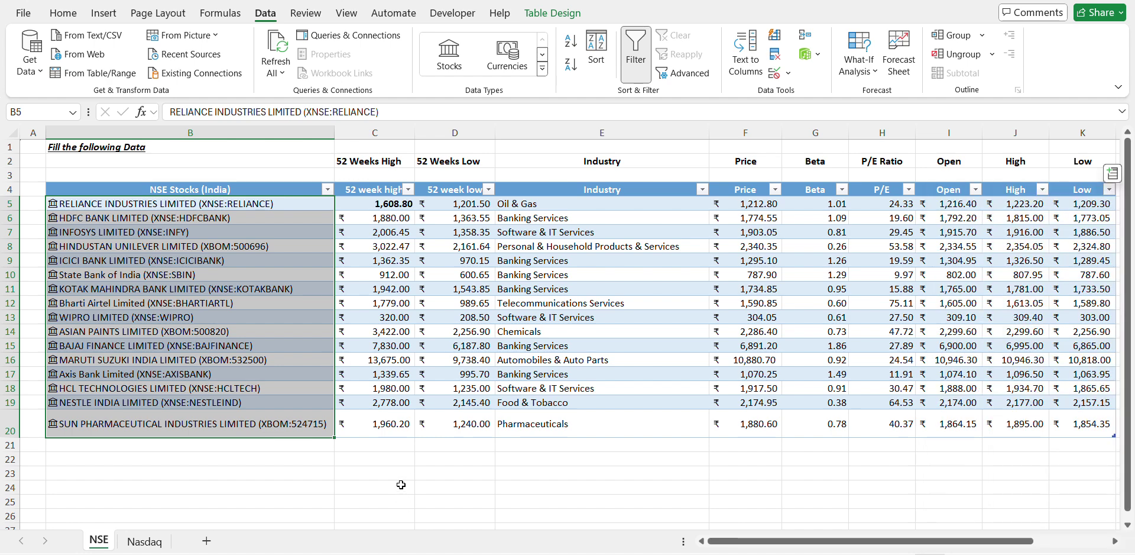
click(400, 487)
scroll(322, 459, down, 5)
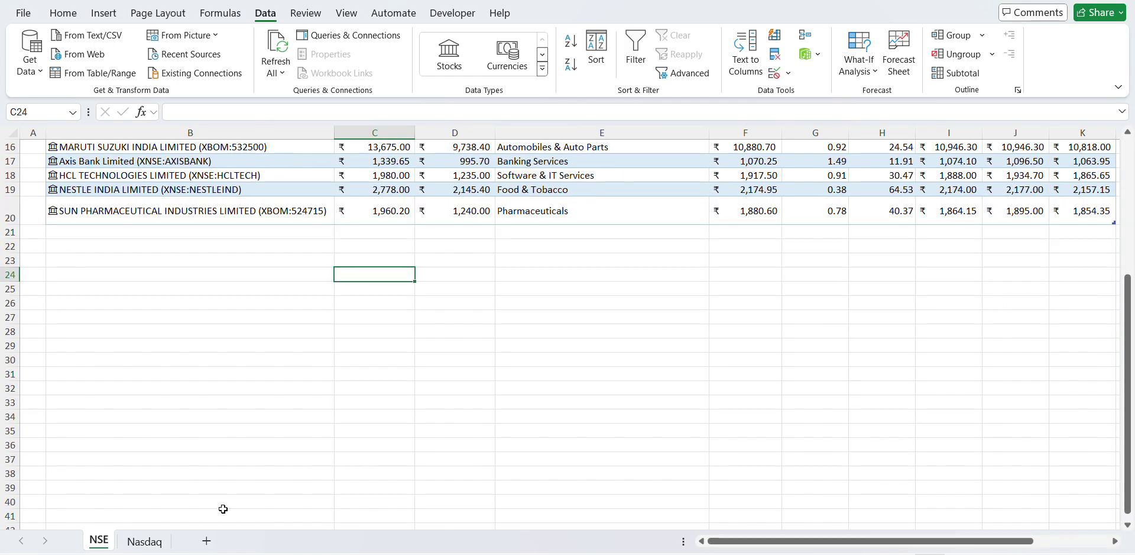
right_click(153, 541)
click(195, 466)
right_click(99, 540)
click(140, 488)
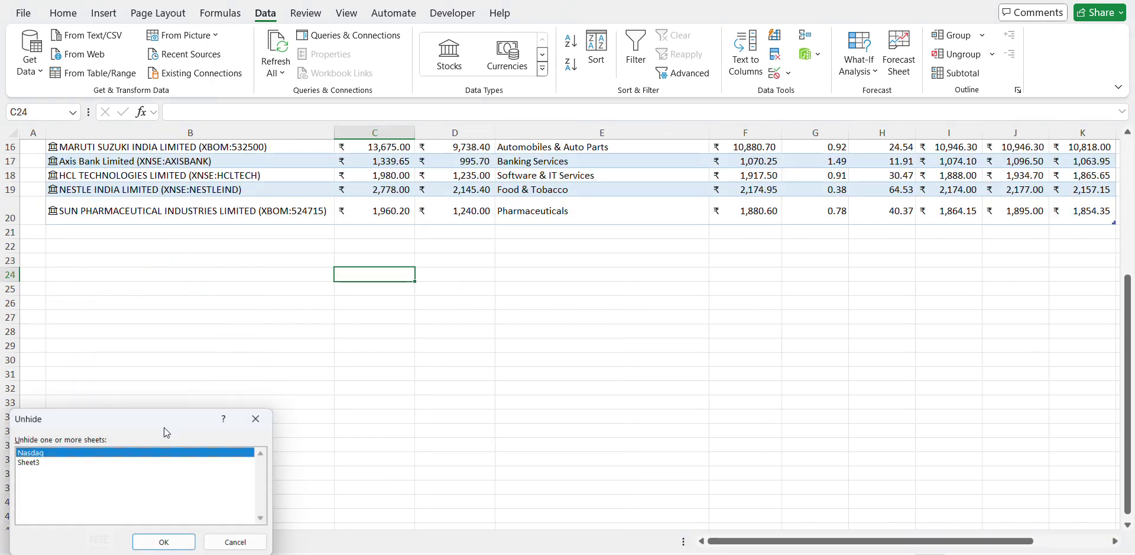
shift+click(37, 463)
click(166, 545)
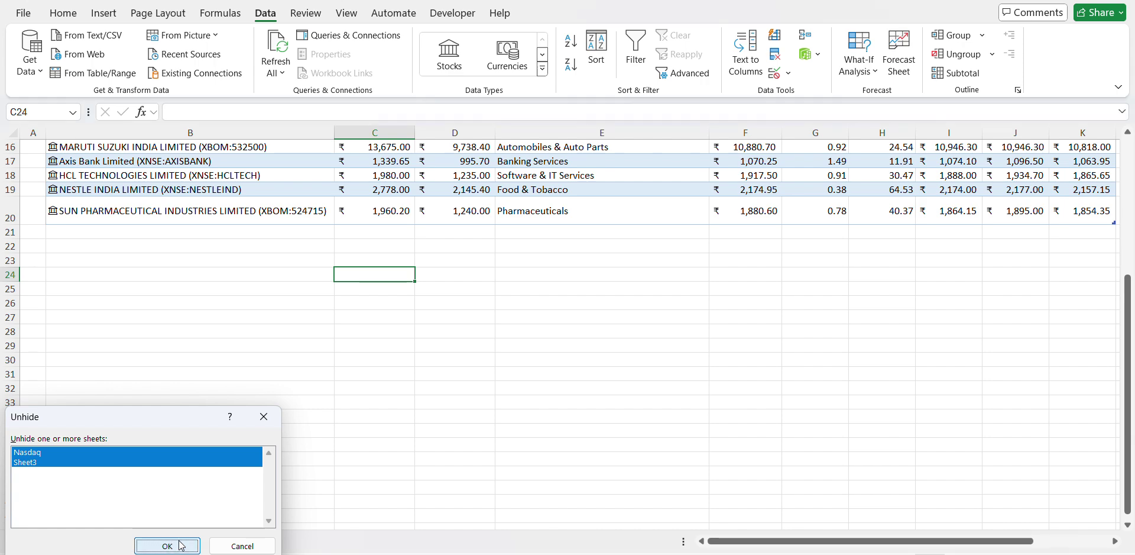
- Copy the NSE Stocks (India) list with its heading, B2:B18, from Sheet3
click(197, 540)
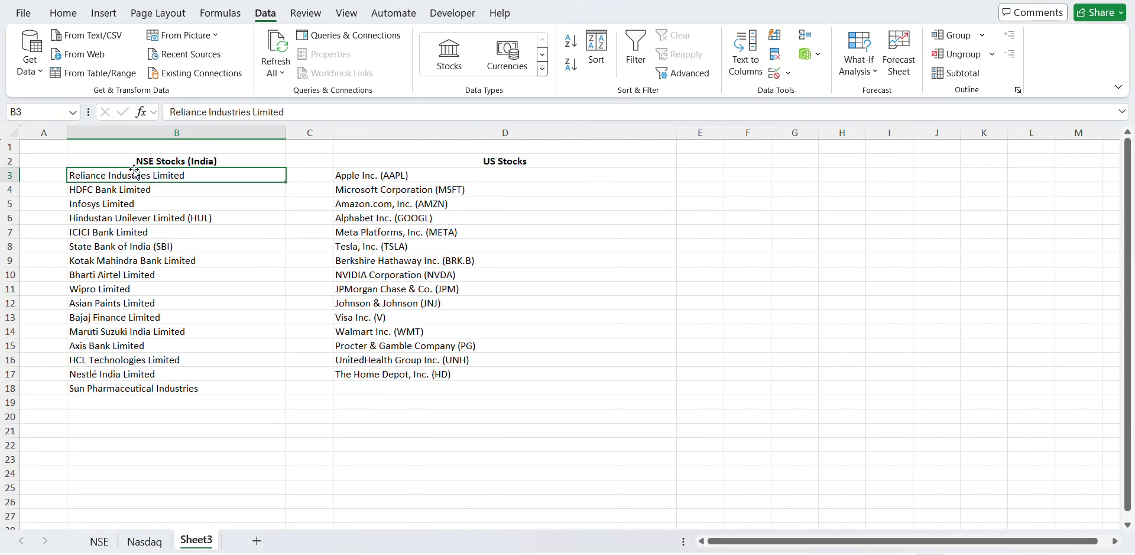
key(Up)
key(ctrl+shift+Down)
key(ctrl+c)
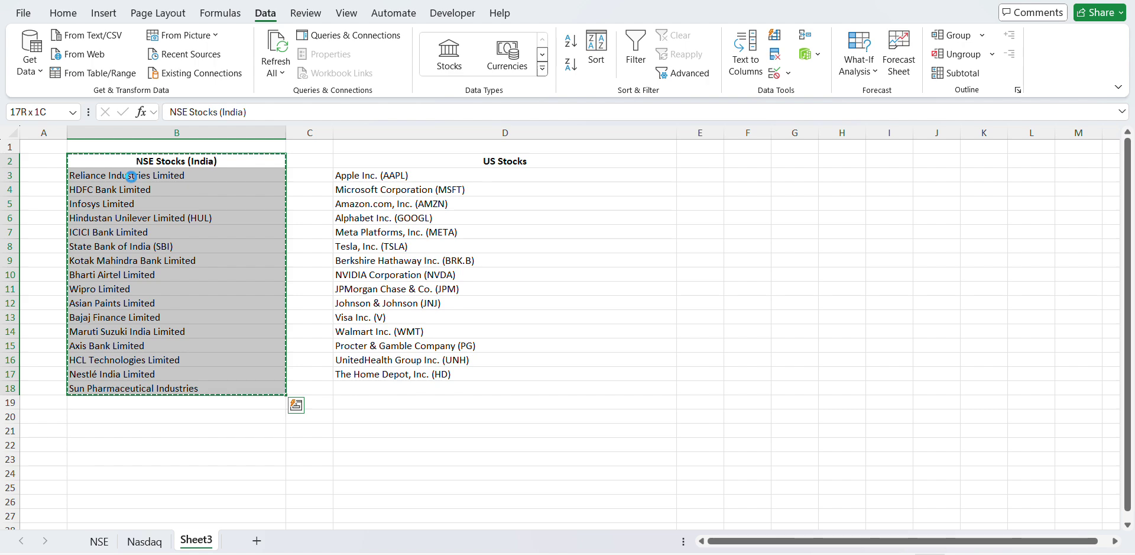
- Paste the copied stock list into the NSE sheet below the table, starting at B23
click(99, 541)
scroll(133, 331, down, 2)
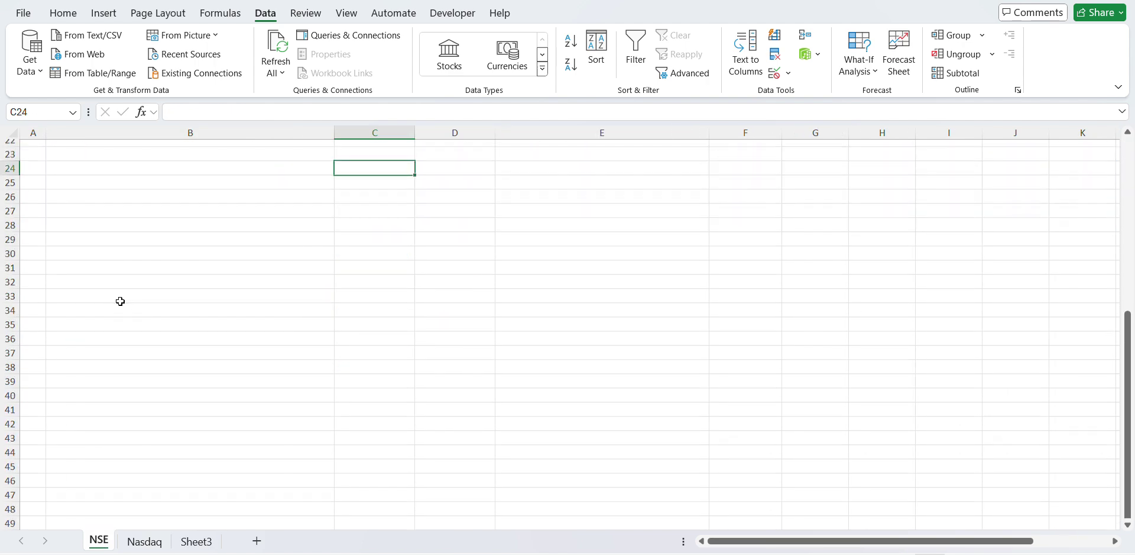
scroll(118, 301, up, 2)
click(119, 261)
key(ctrl+v)
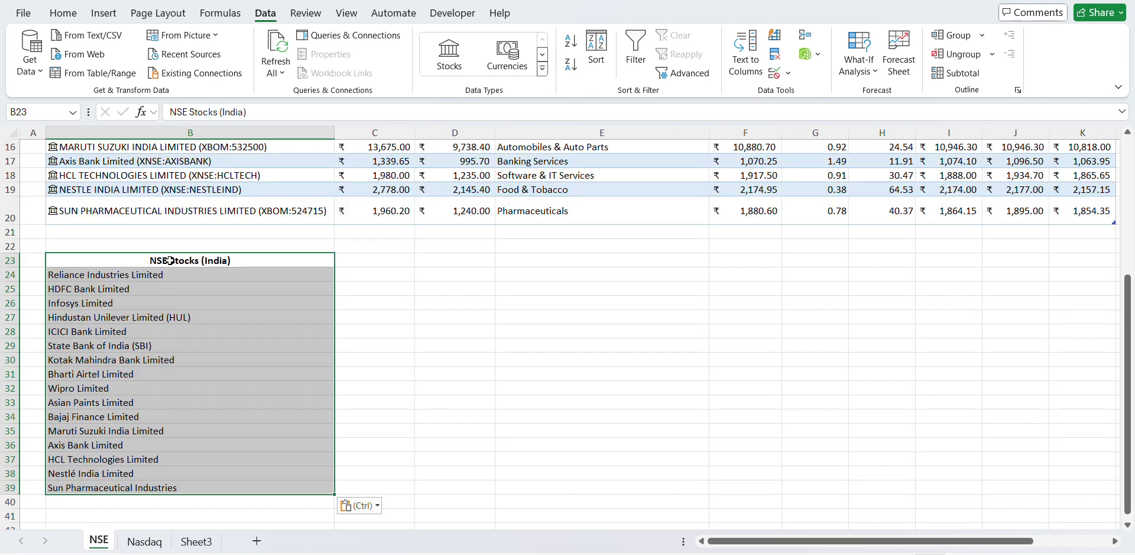
- Convert the pasted list to the Stocks data type, matching Reliance Industries to National Stock Exchange of India: RELIANCE and Bharti Airtel to BHARTIARTL
scroll(182, 262, up, 5)
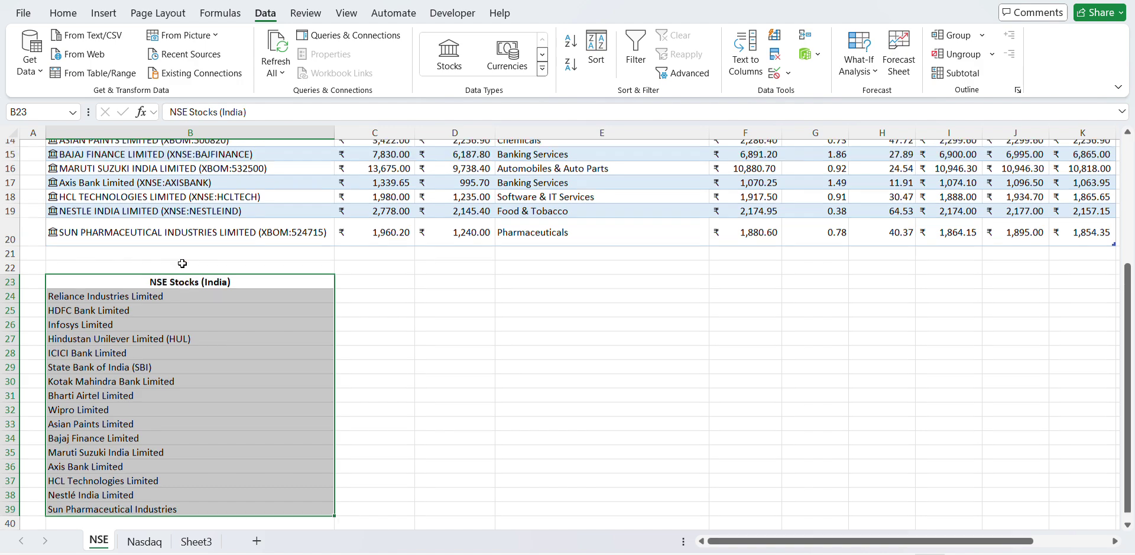
scroll(186, 341, down, 4)
scroll(185, 341, down, 1)
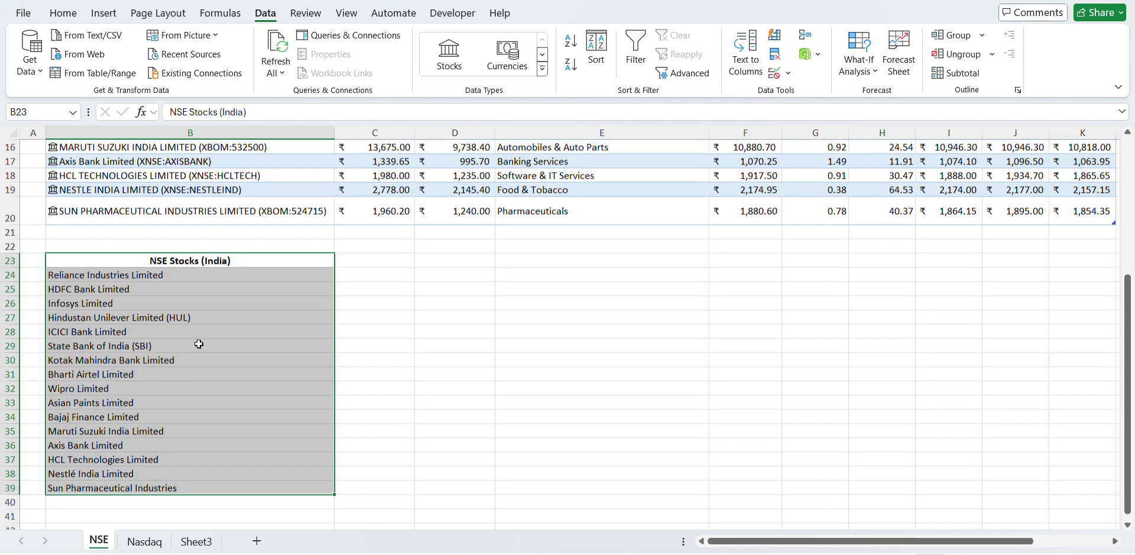
click(451, 57)
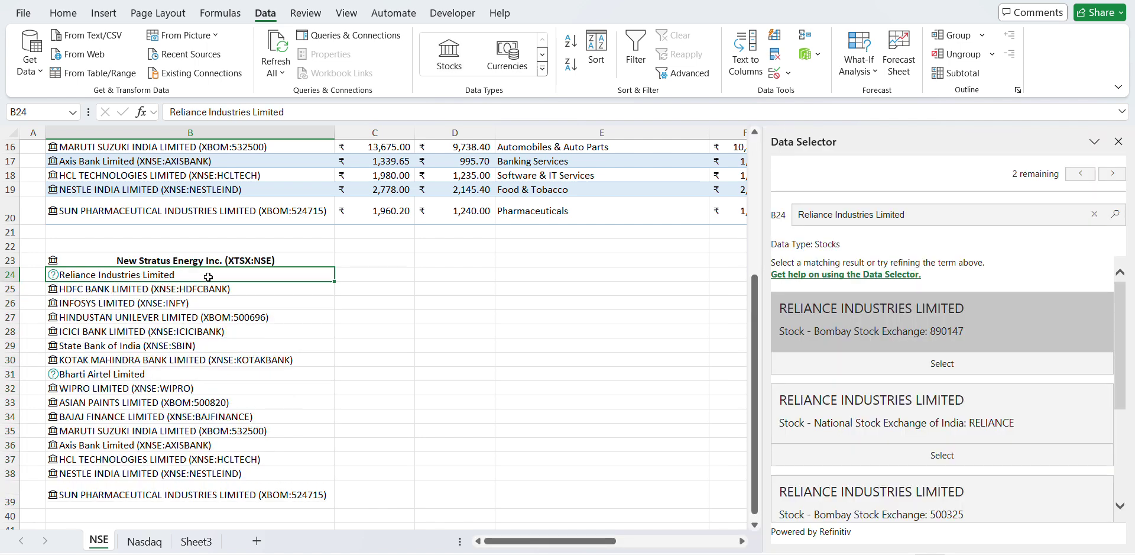
scroll(970, 351, down, 1)
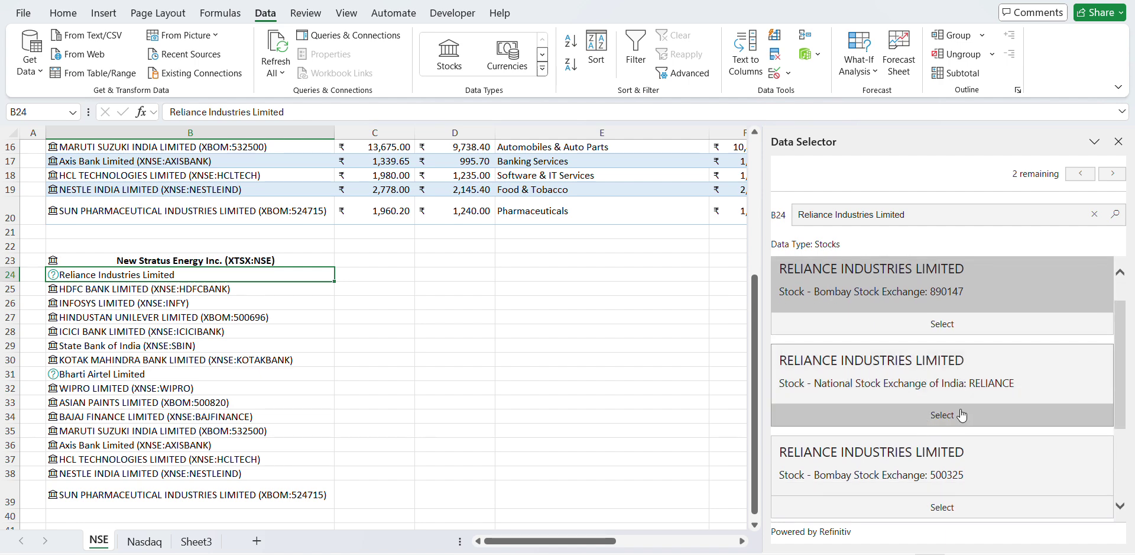
click(962, 416)
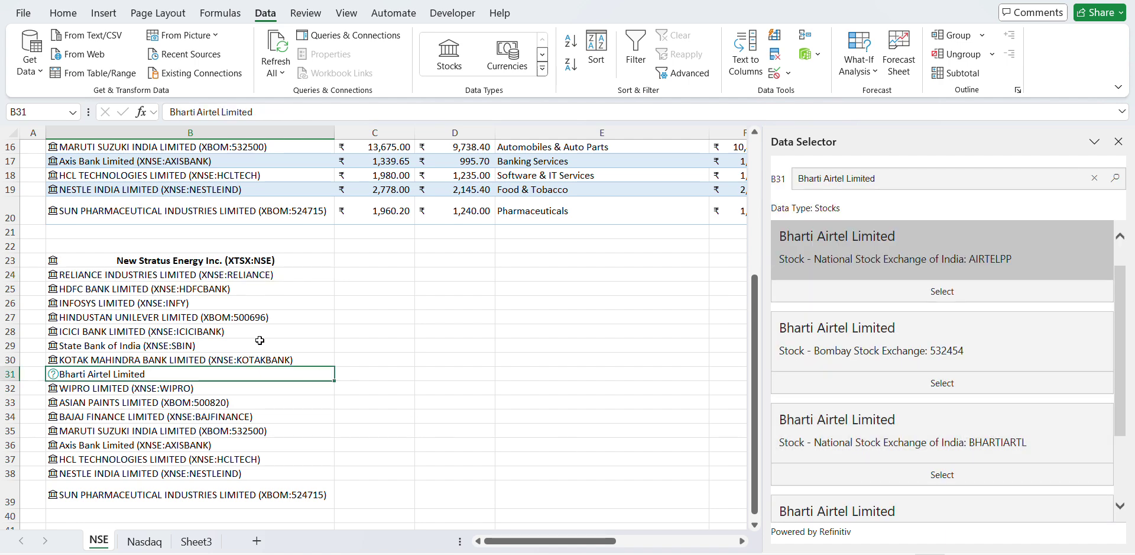
scroll(970, 470, down, 1)
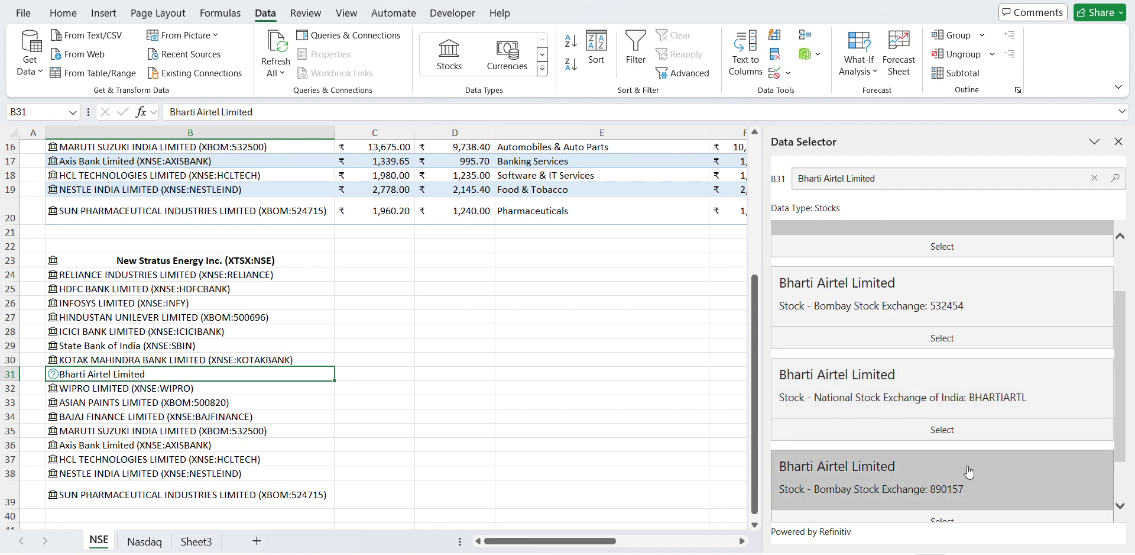
click(943, 436)
- Extract the 52 week high field for the converted stocks in B24:B39 into column C
drag(195, 274, 230, 499)
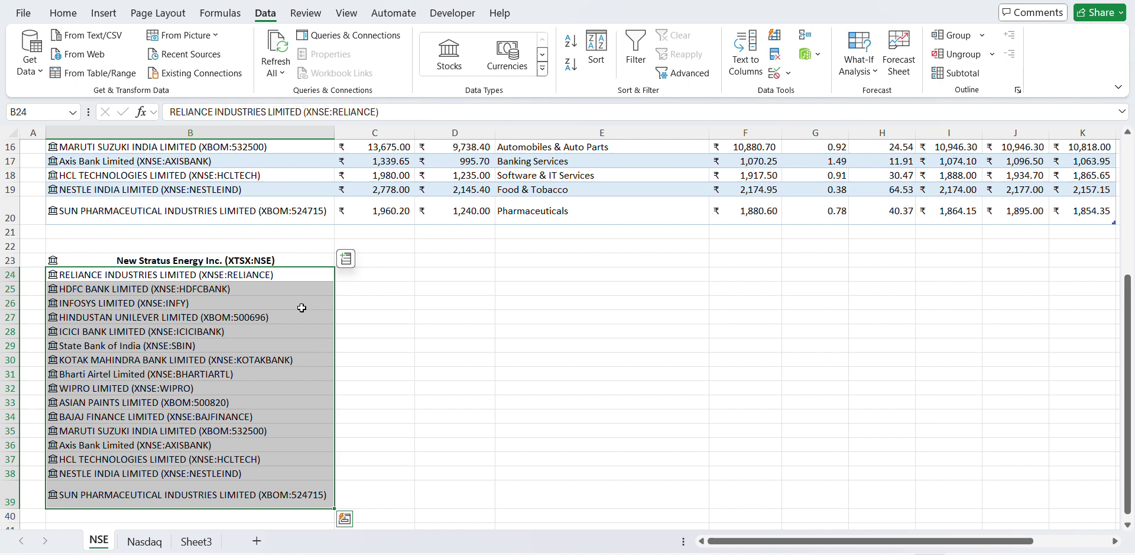
click(346, 258)
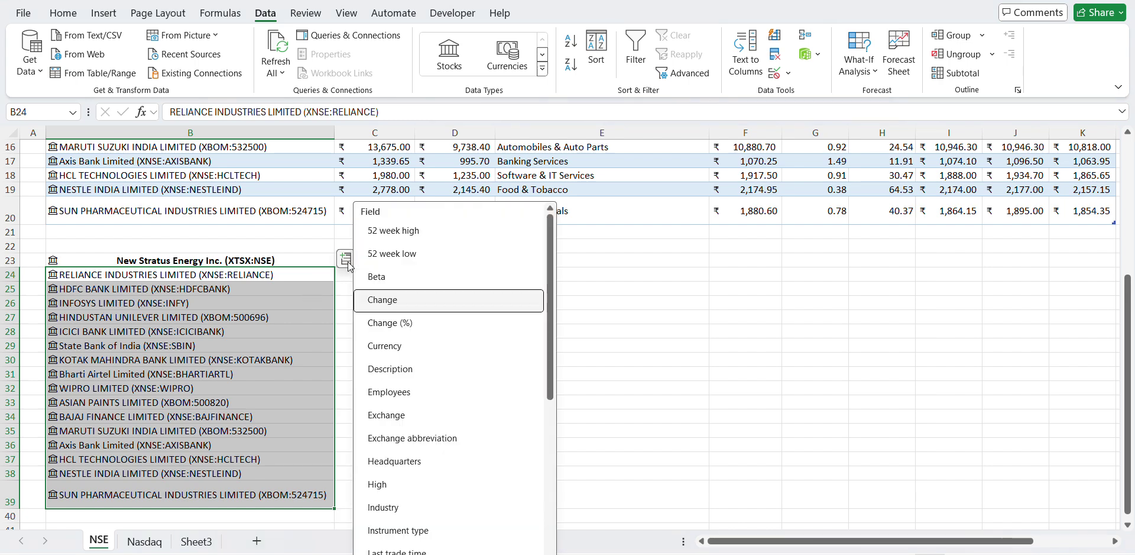
click(401, 234)
- Compare the extracted 52 week high column and its heading cell C23 with the formatted NSE table above
drag(391, 277, 400, 503)
scroll(414, 319, up, 4)
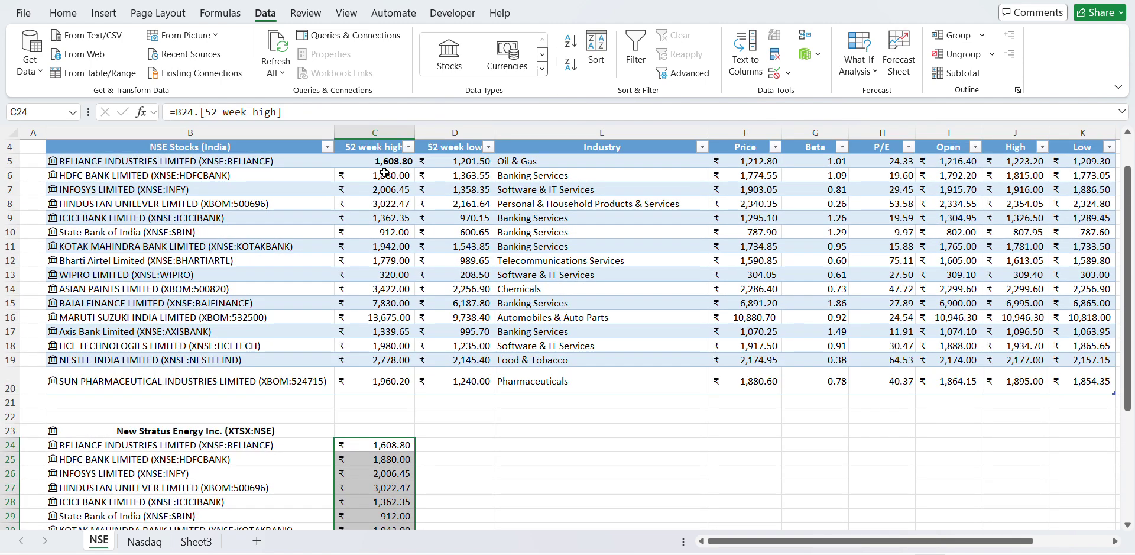
scroll(382, 334, down, 3)
click(394, 303)
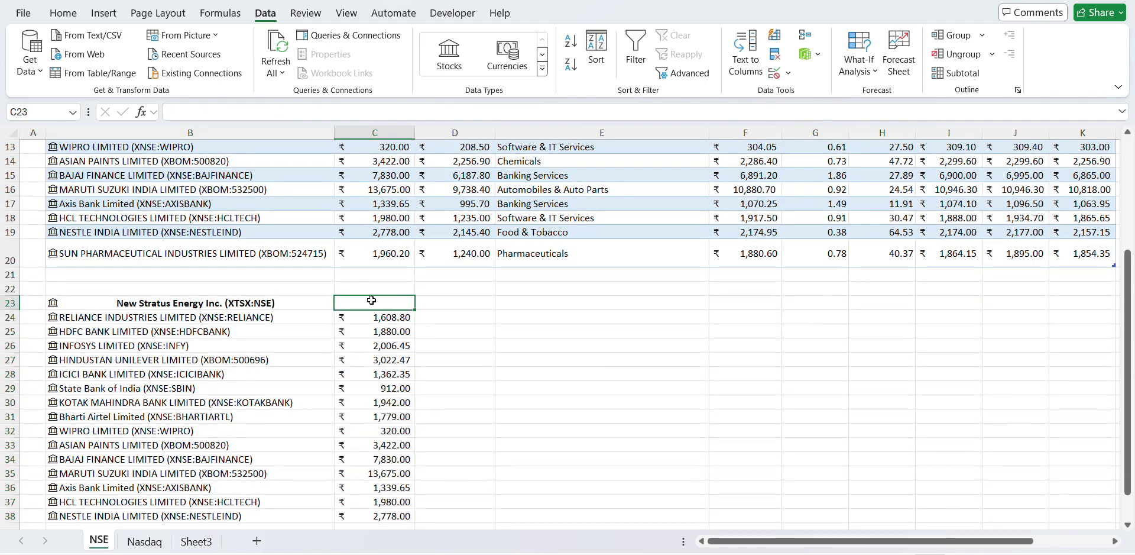
scroll(382, 303, up, 3)
scroll(388, 395, up, 1)
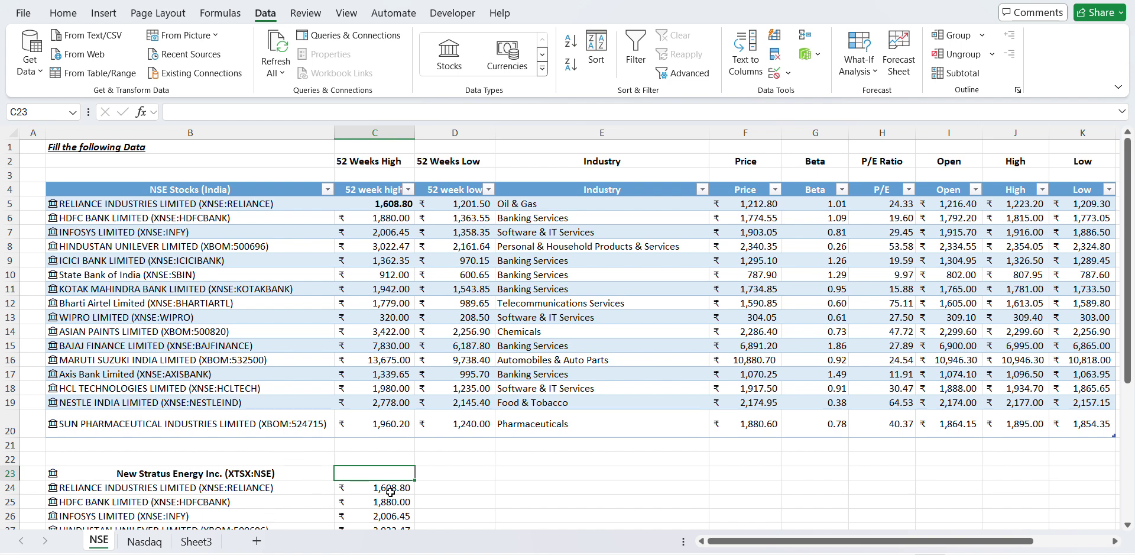
- Examine the NSE table's header row and how the Industry and Price headings relate to the values beneath them
click(380, 187)
drag(380, 187, 894, 190)
drag(556, 203, 567, 390)
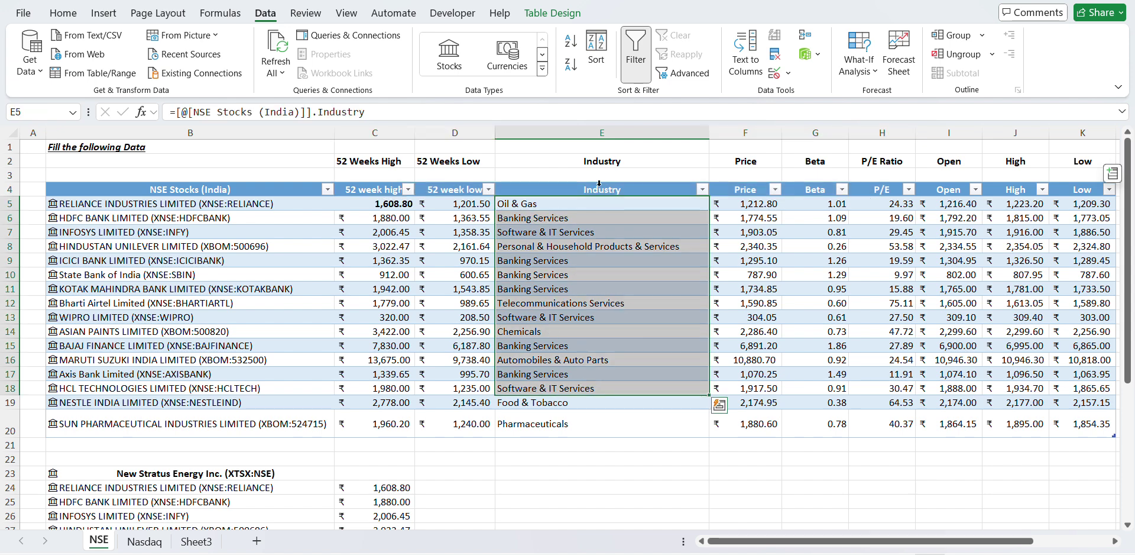
click(603, 188)
click(740, 204)
drag(740, 203, 751, 390)
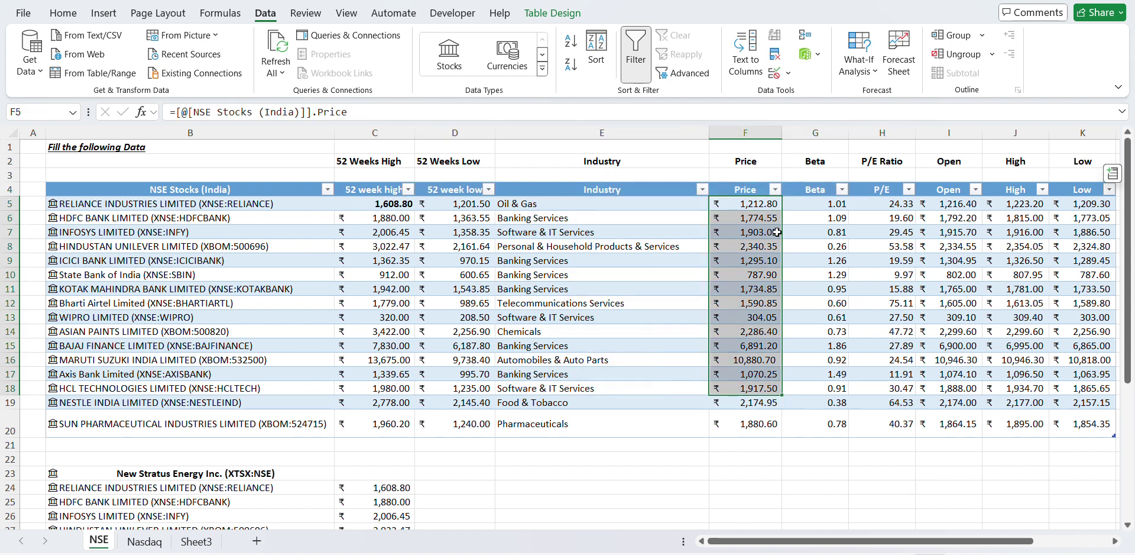
click(760, 190)
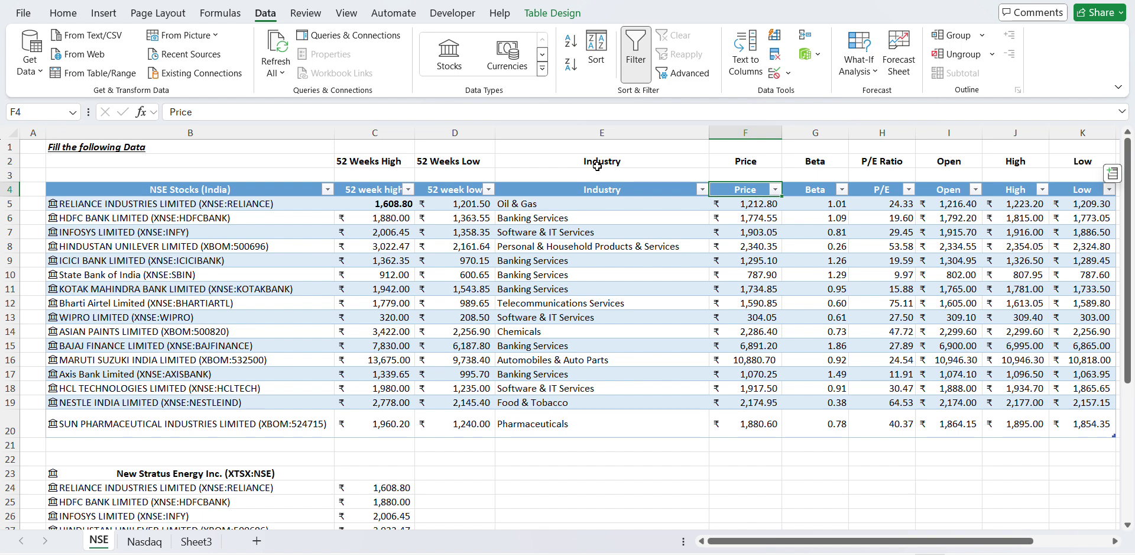